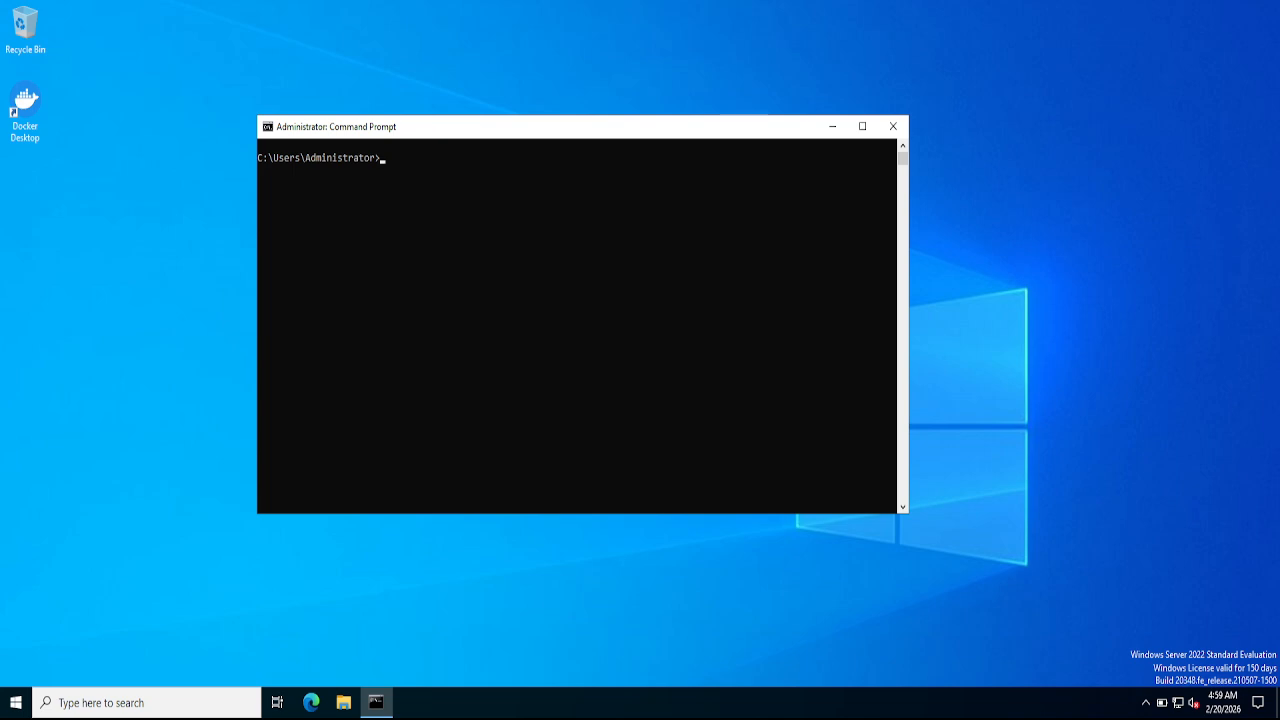
- Clear the stray text at the console prompt and open the Services app from Windows search
left_click(691, 445)
type("dock")
key("BackSpace")
key("BackSpace")
key("BackSpace")
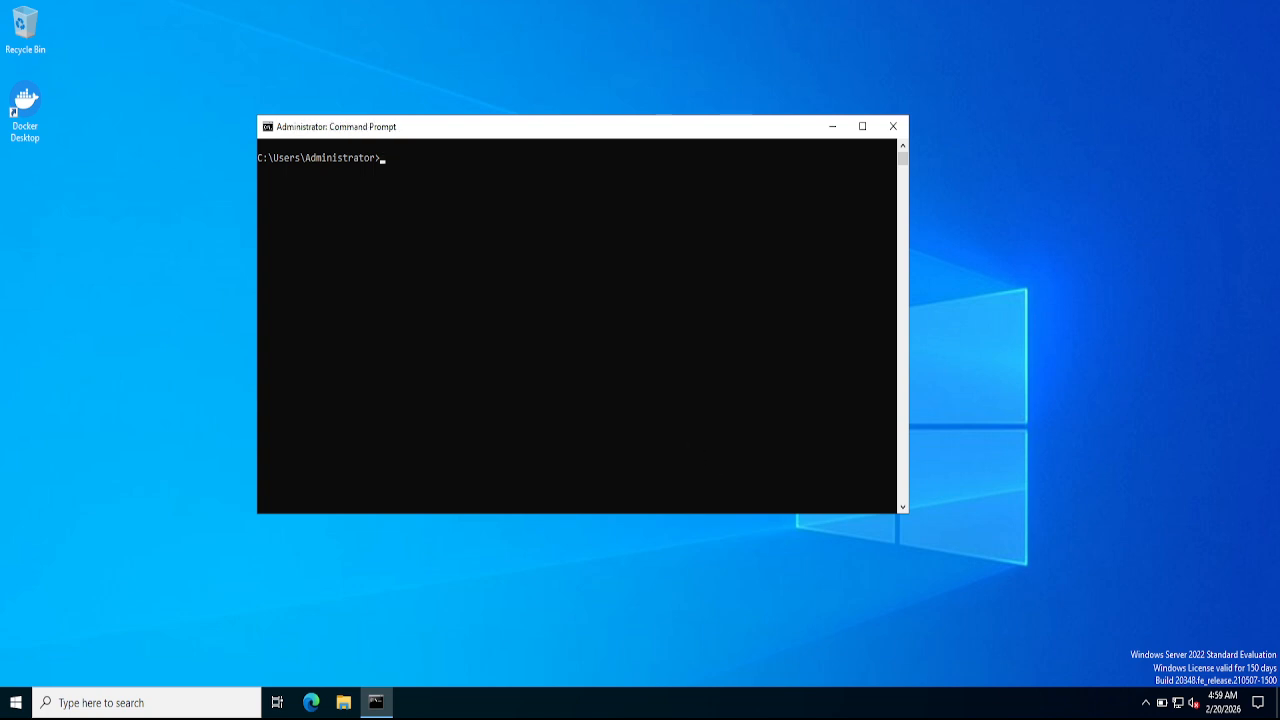
left_click(147, 703)
type("se")
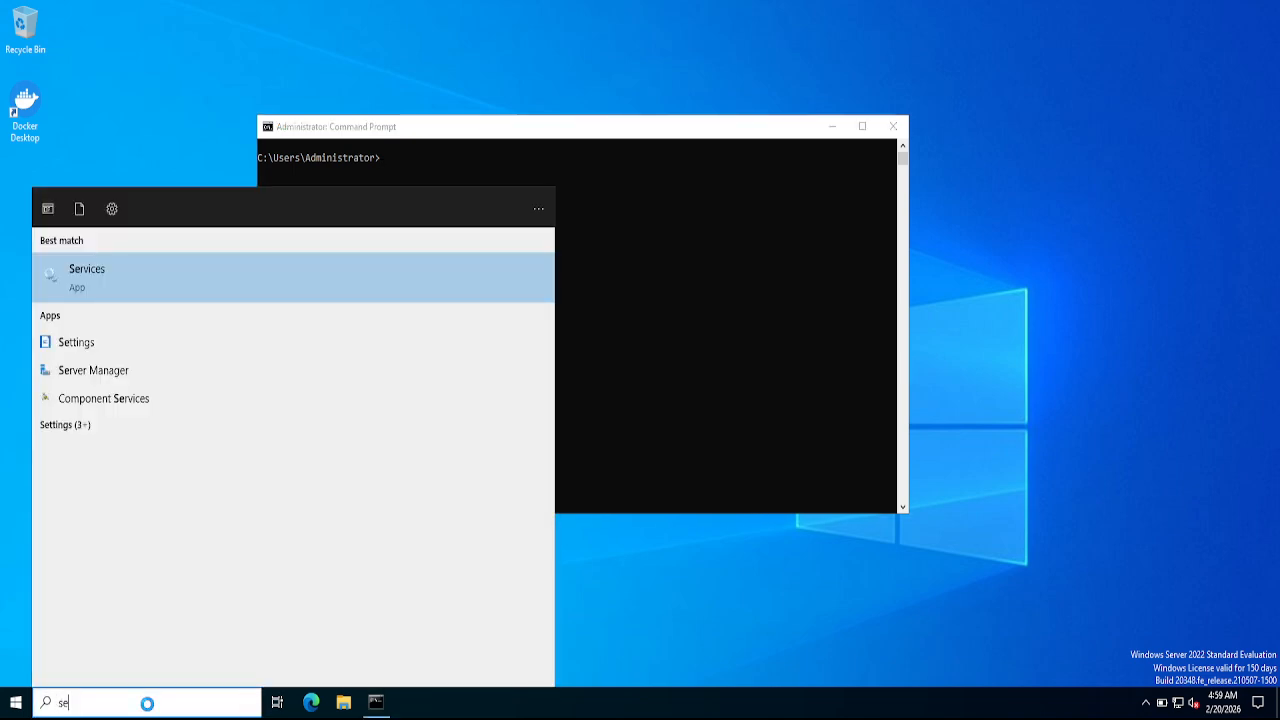
type("rvices")
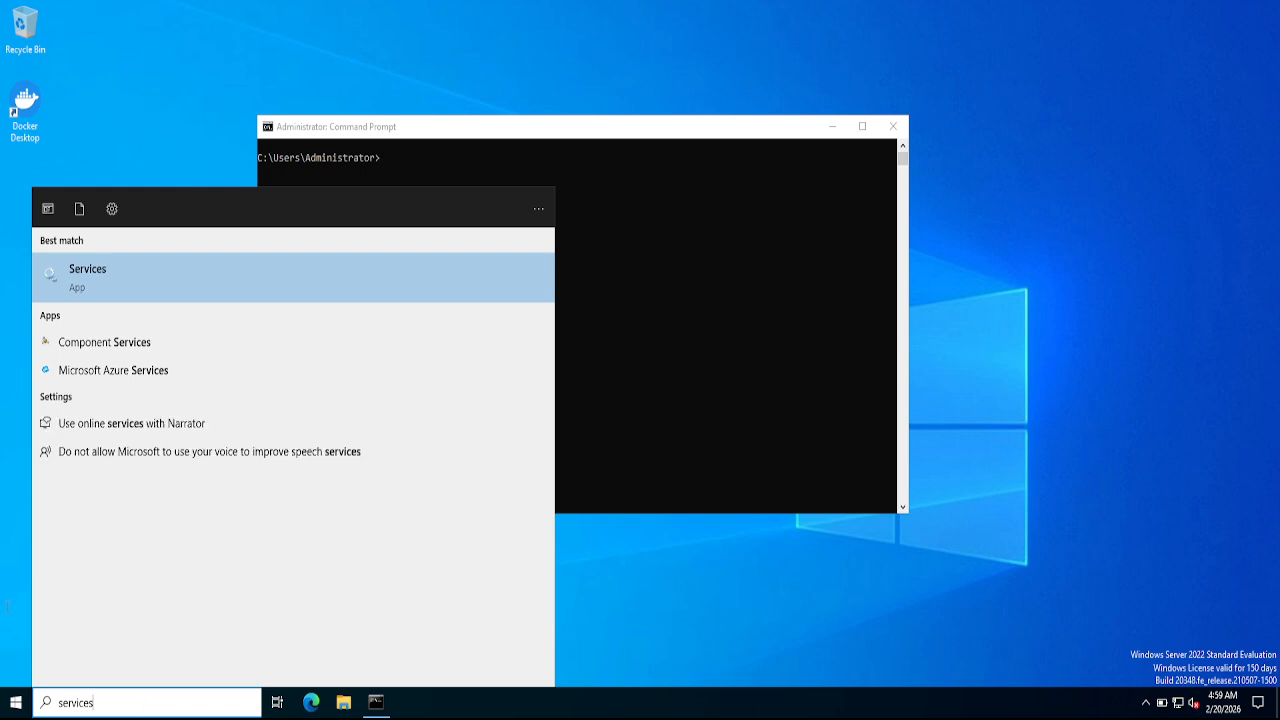
left_click(245, 278)
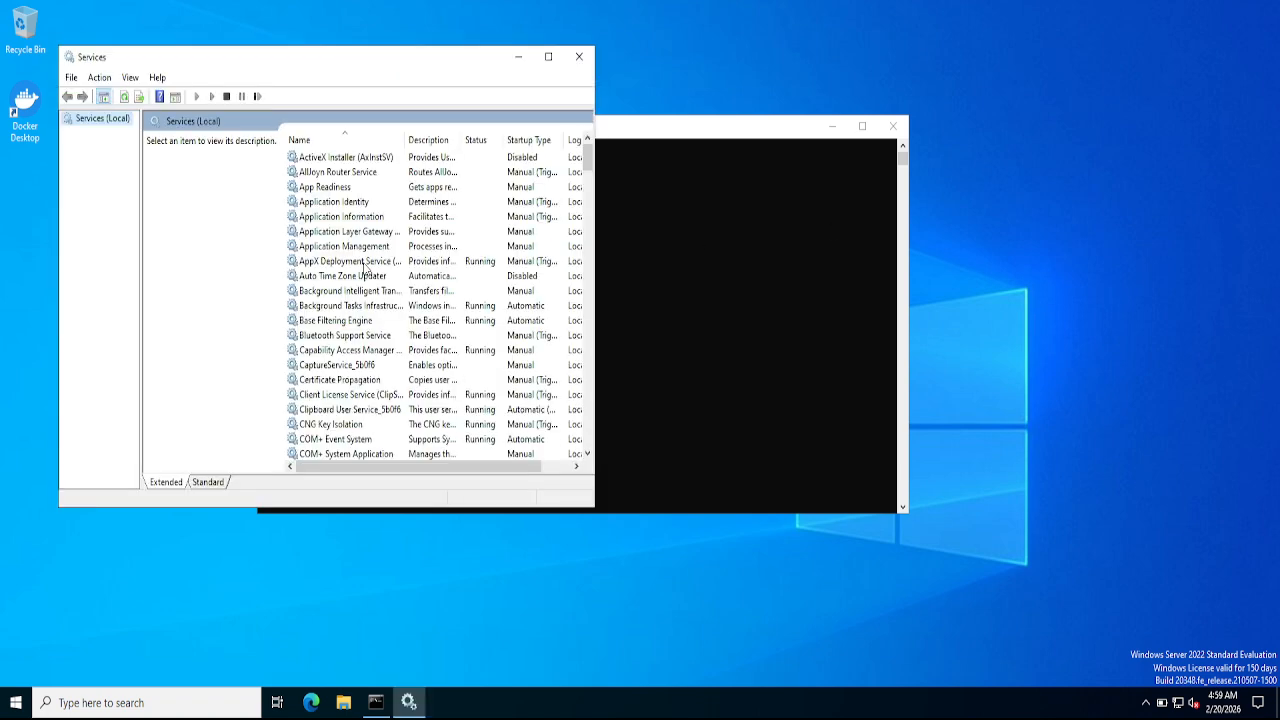
- Jump to the Oracle services, widen the Name column, then enter netca at the console prompt
left_click(343, 262)
key("o")
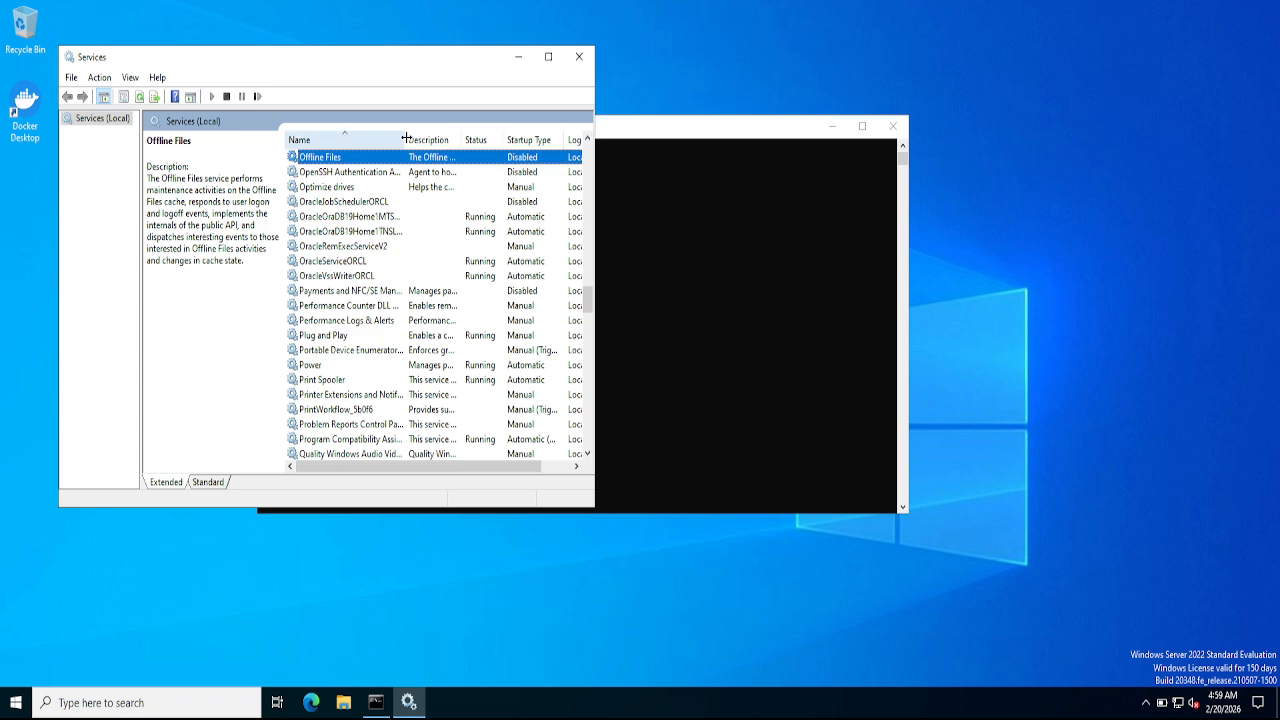
left_click_drag(406, 138, 462, 137)
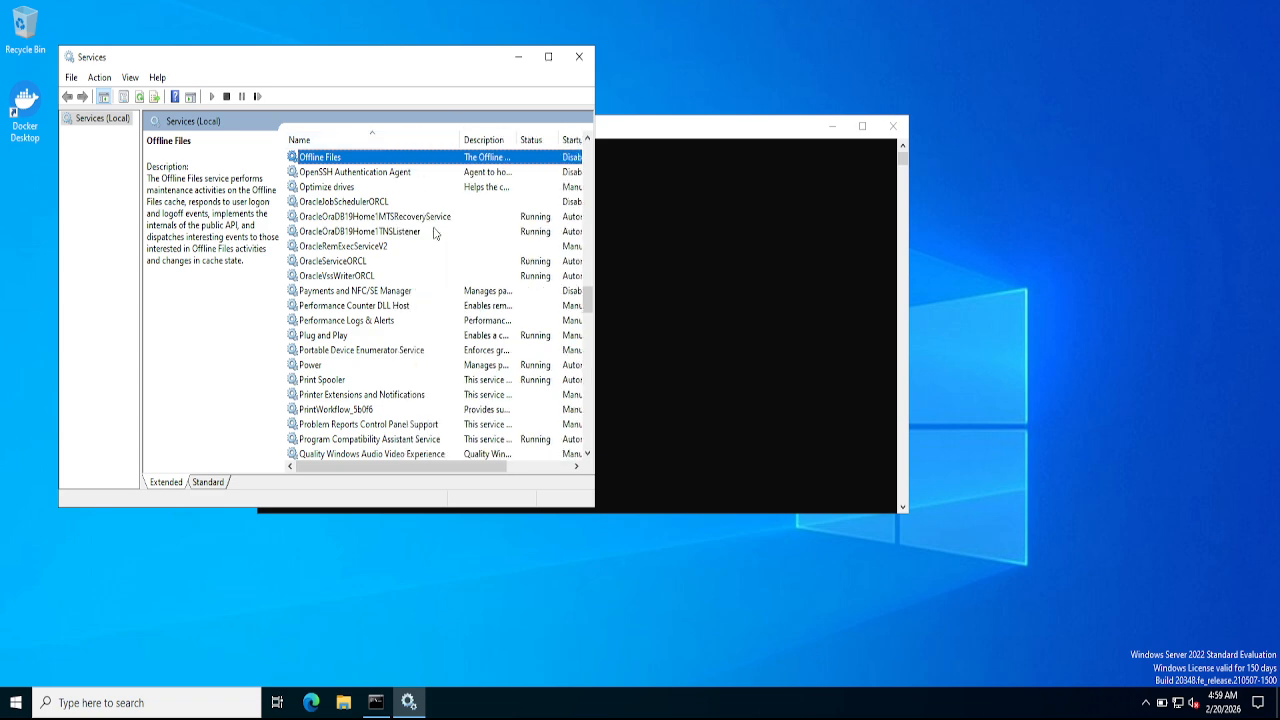
left_click(636, 236)
type("netca")
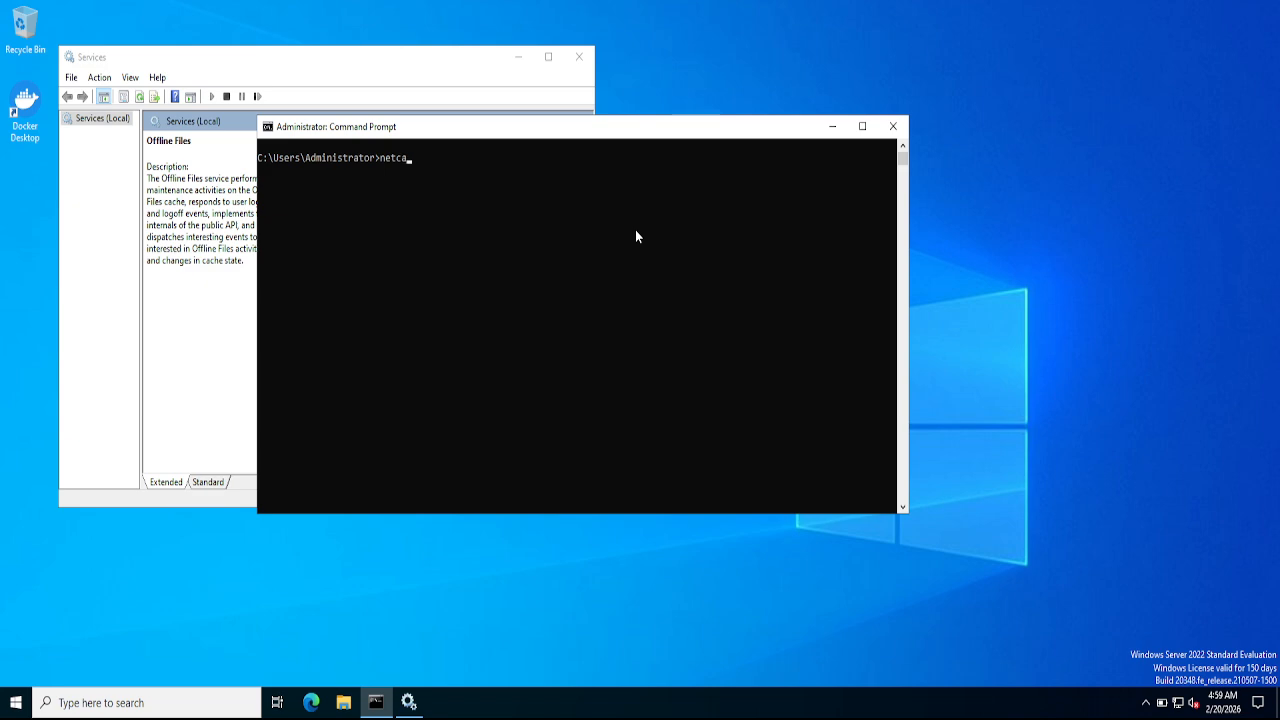
- Run netca to launch the Oracle Net Configuration Assistant
key("Return")
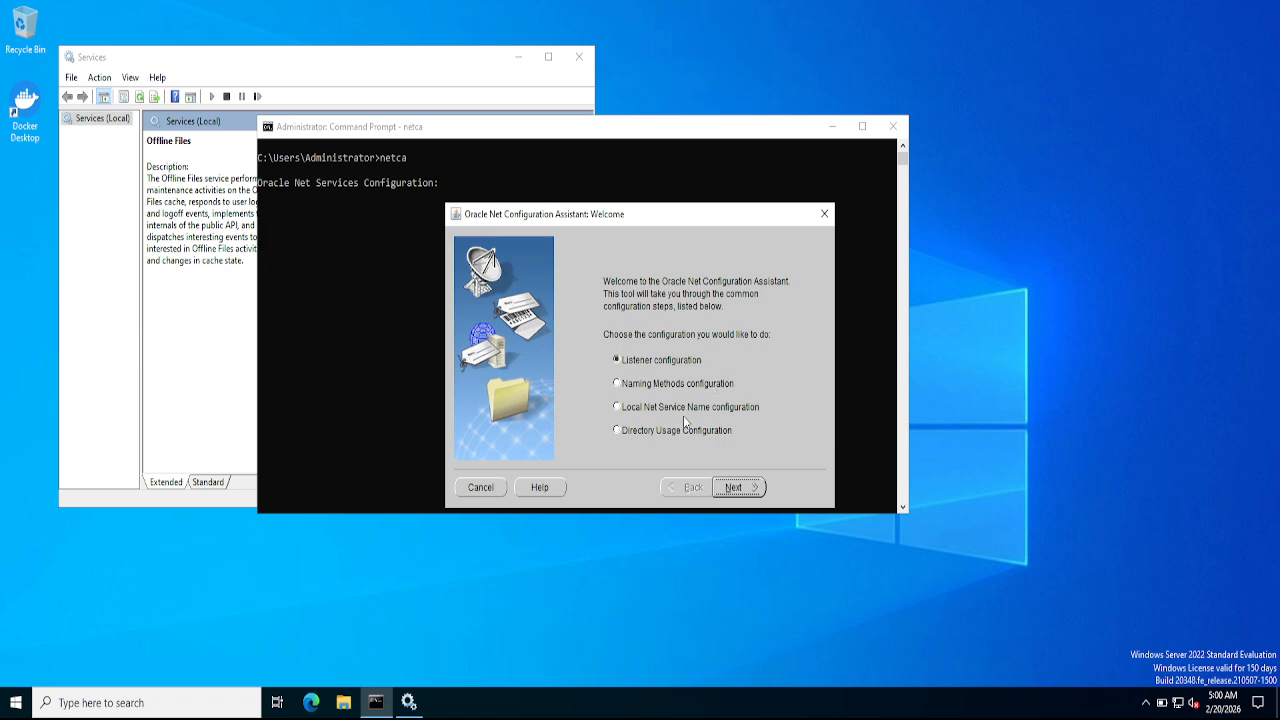
- Stop and delete the listener LISTENER, checking its running service in Services before confirming
left_click(735, 493)
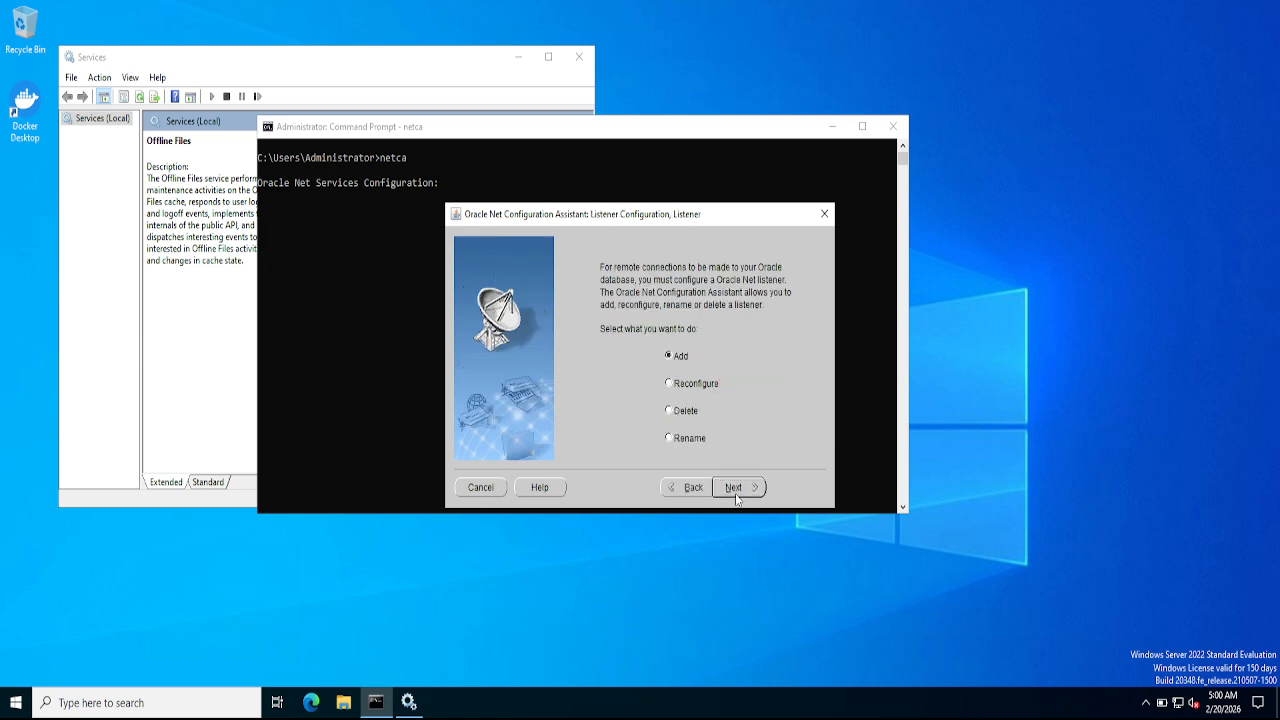
left_click(669, 412)
left_click(751, 490)
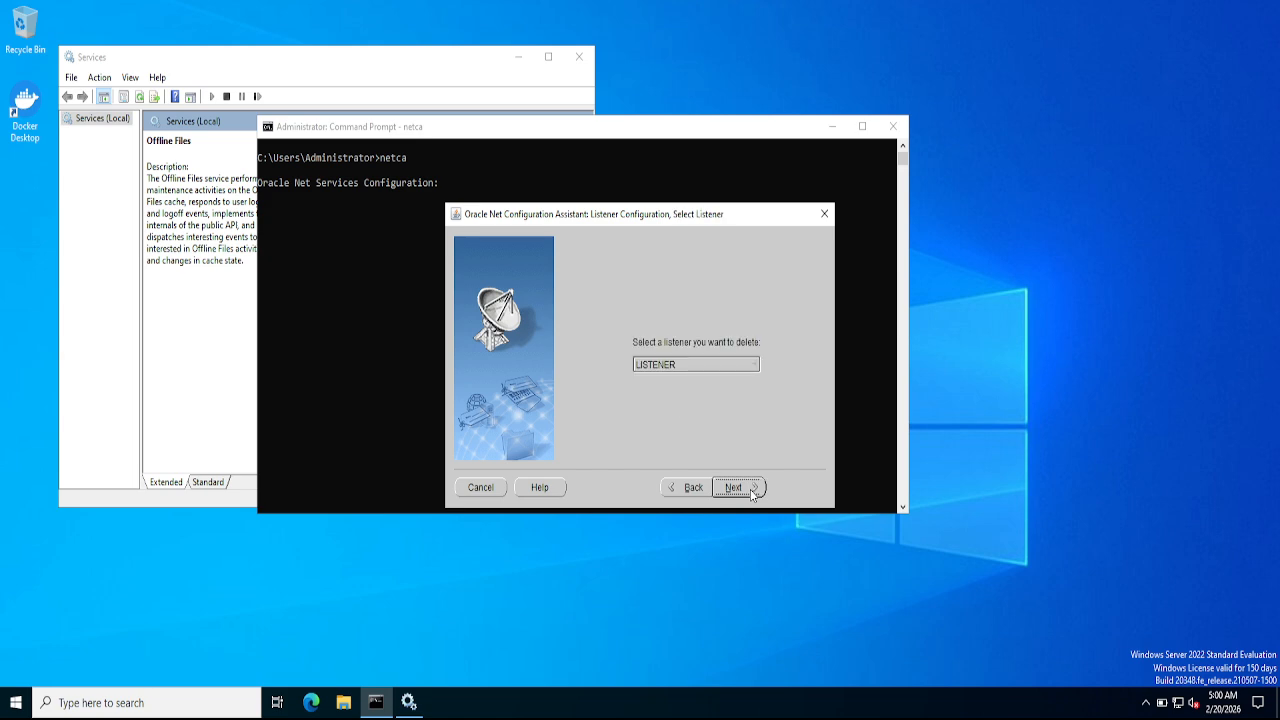
left_click(751, 369)
left_click(207, 320)
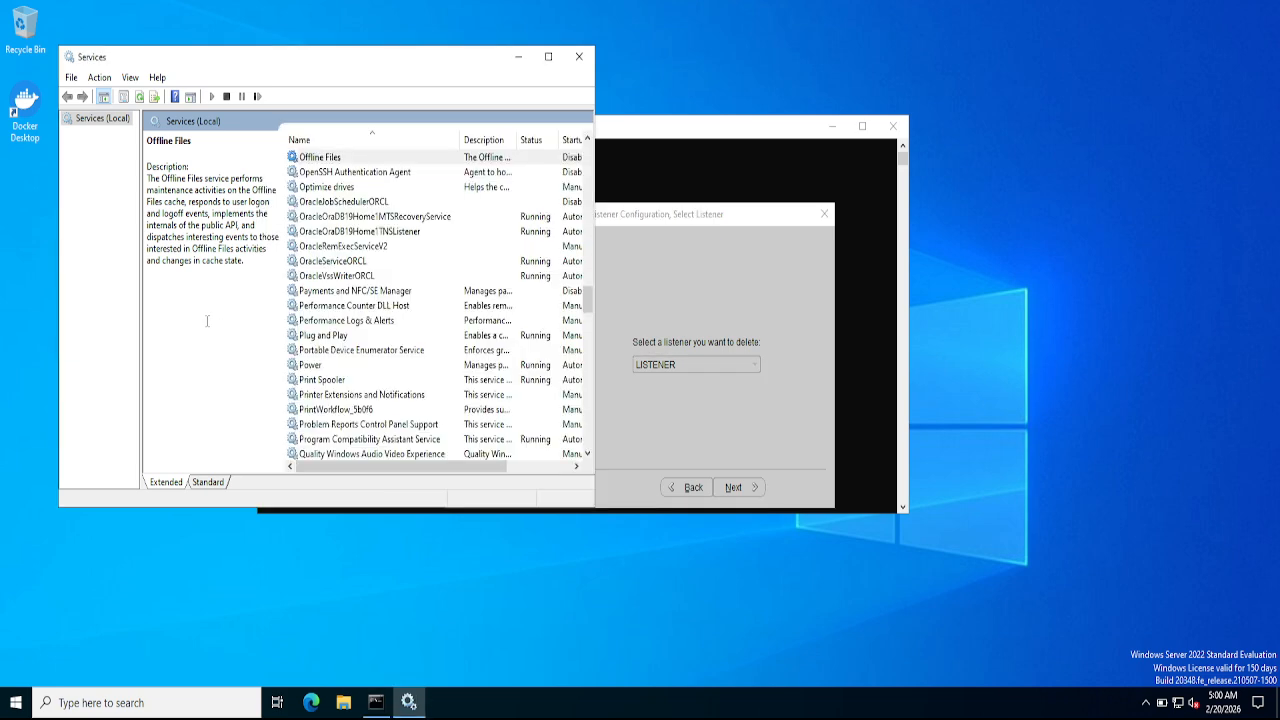
left_click(358, 233)
left_click(704, 431)
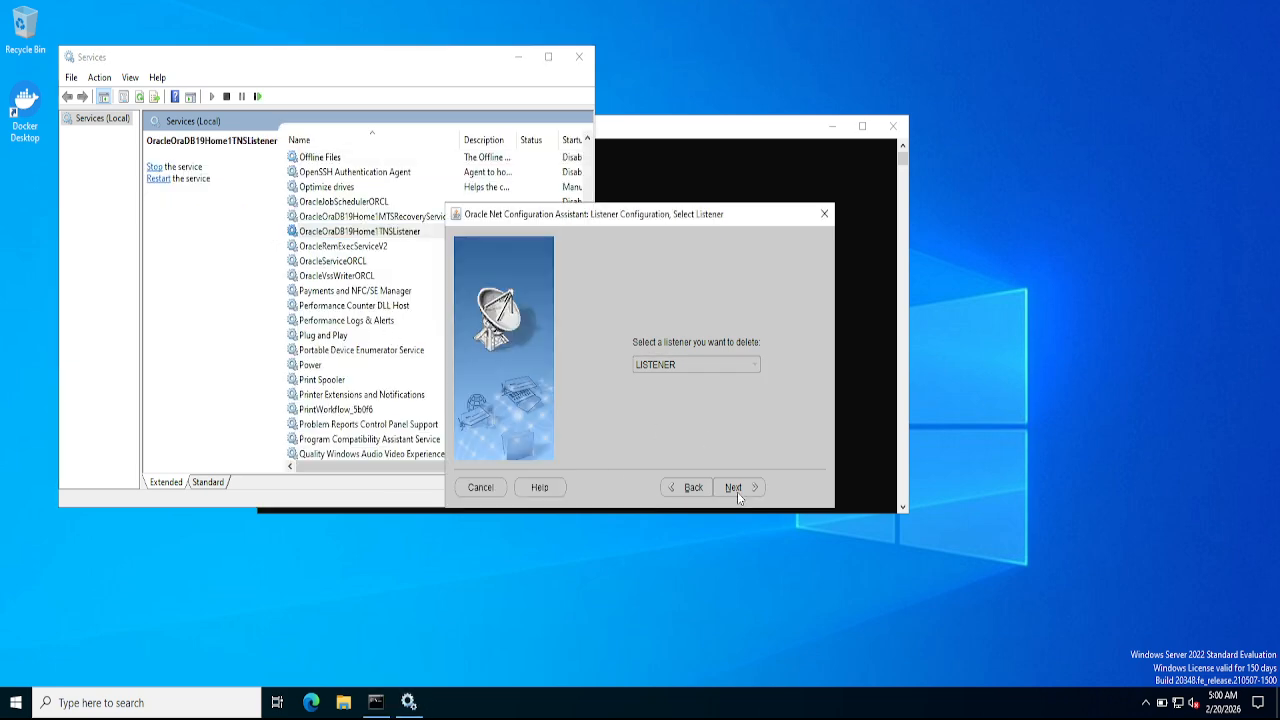
left_click(743, 487)
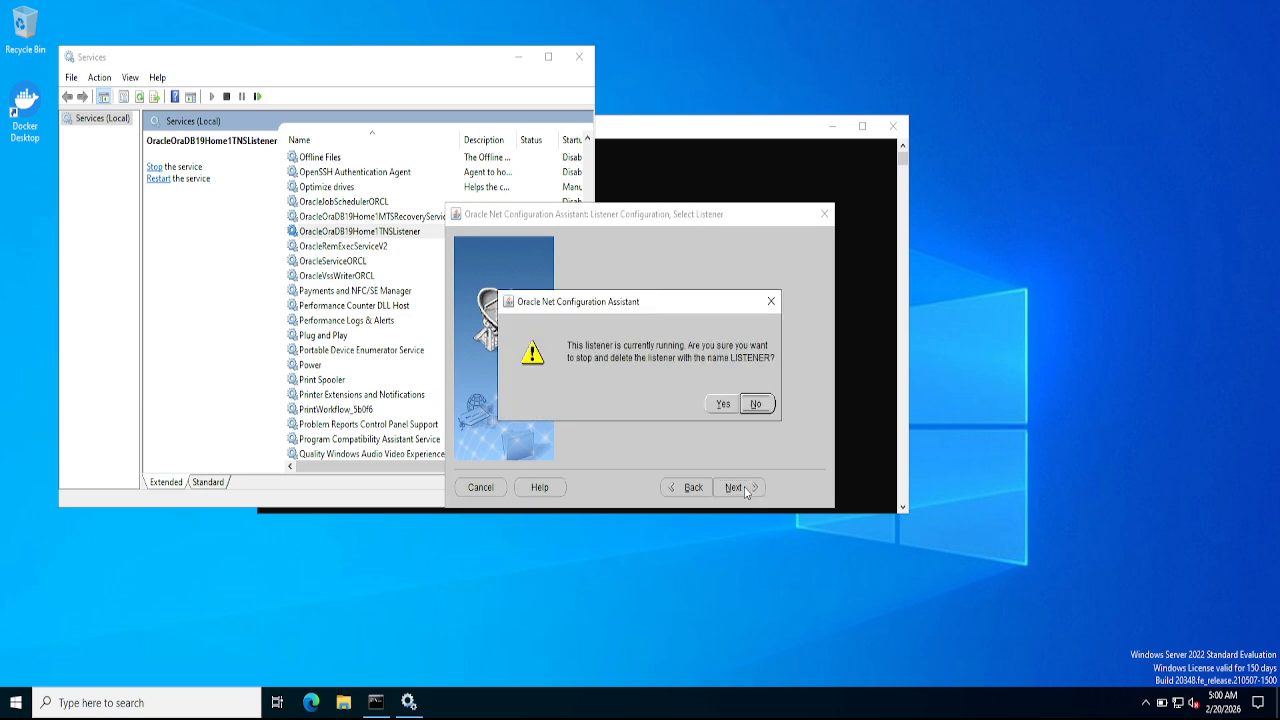
left_click(722, 409)
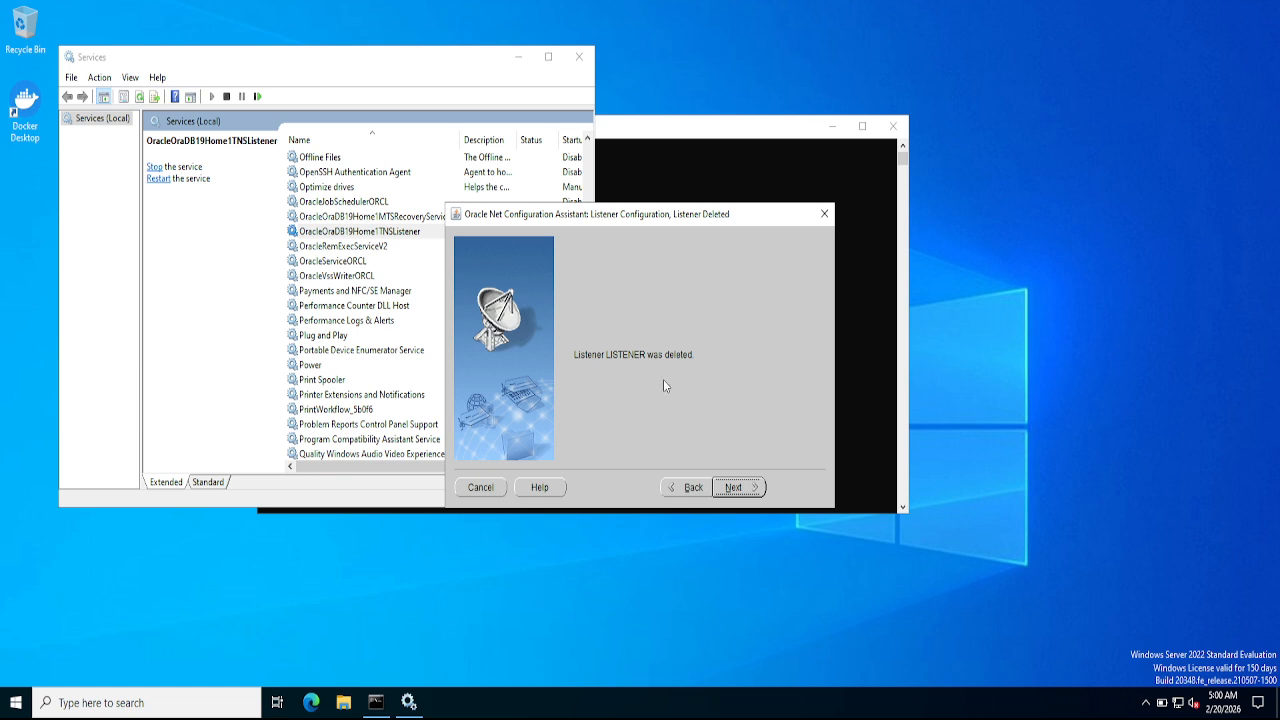
left_click(740, 487)
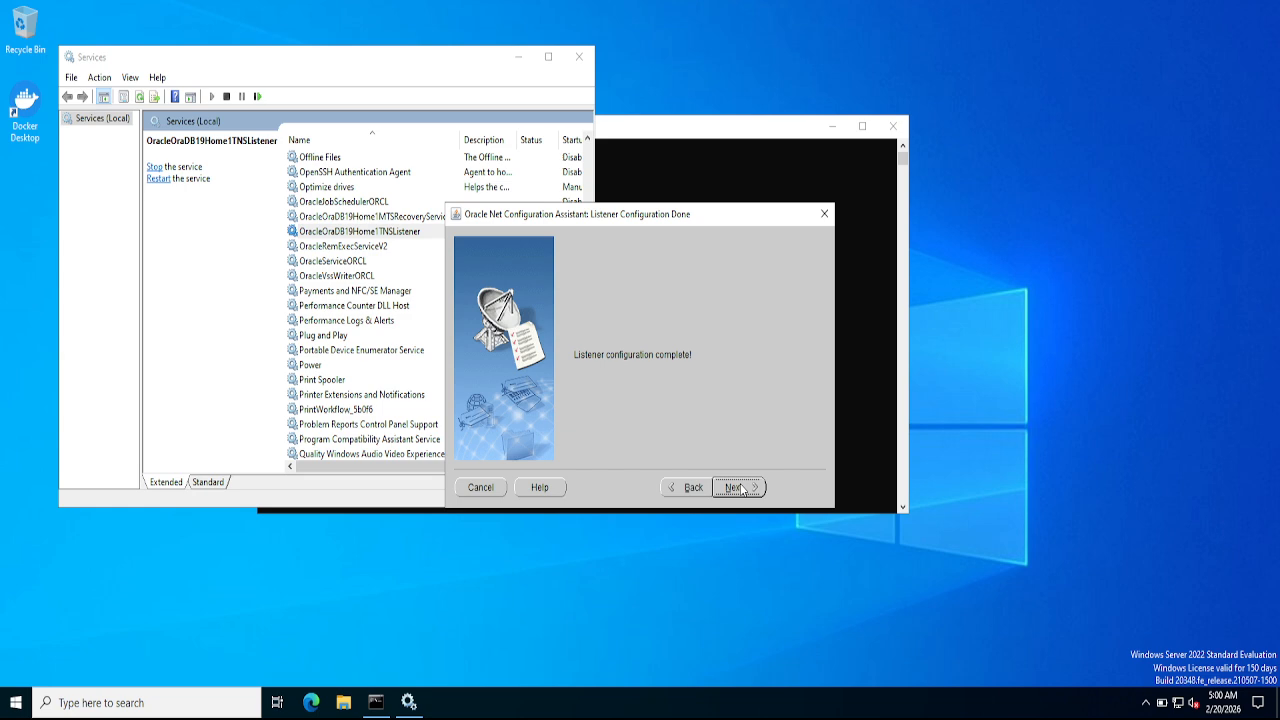
left_click(740, 487)
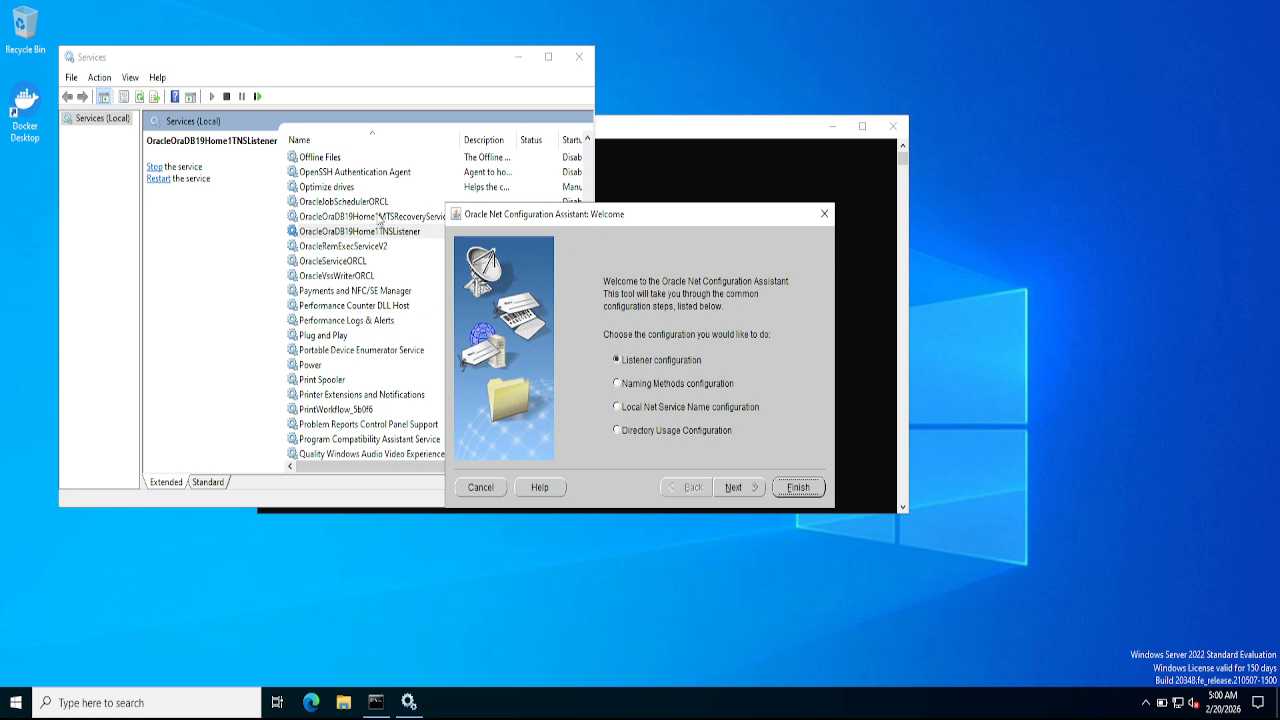
- Refresh Services to confirm the listener service is gone, and move the wizard aside
left_click(186, 163)
left_click(139, 96)
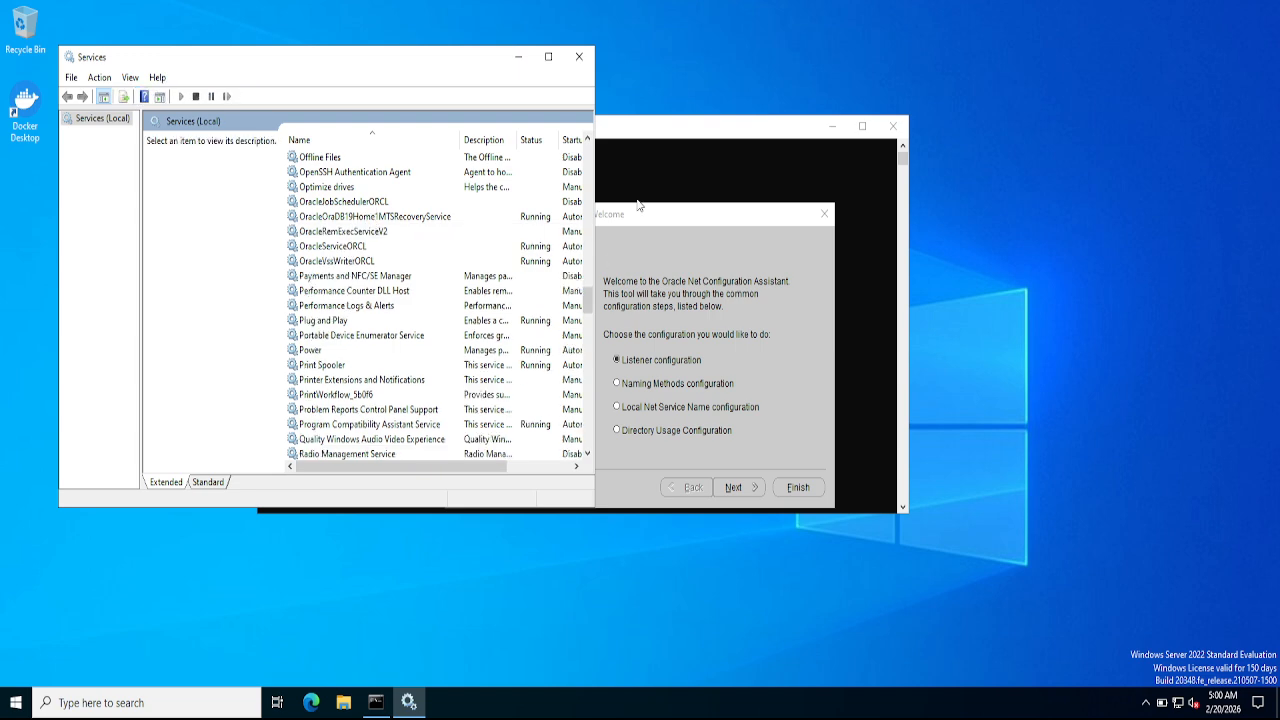
left_click(689, 212)
left_click_drag(689, 212, 897, 168)
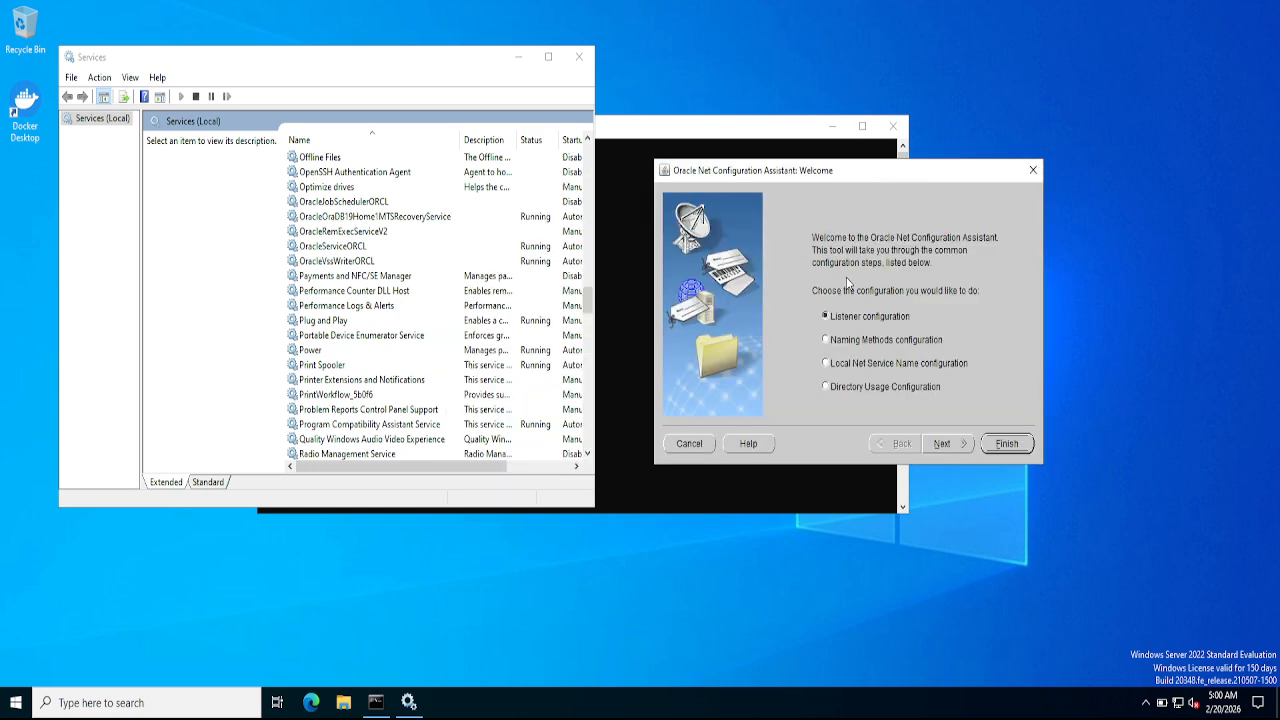
- Add listener LISTENER using TCP on port 1521, with no further listeners
left_click(946, 443)
left_click(948, 445)
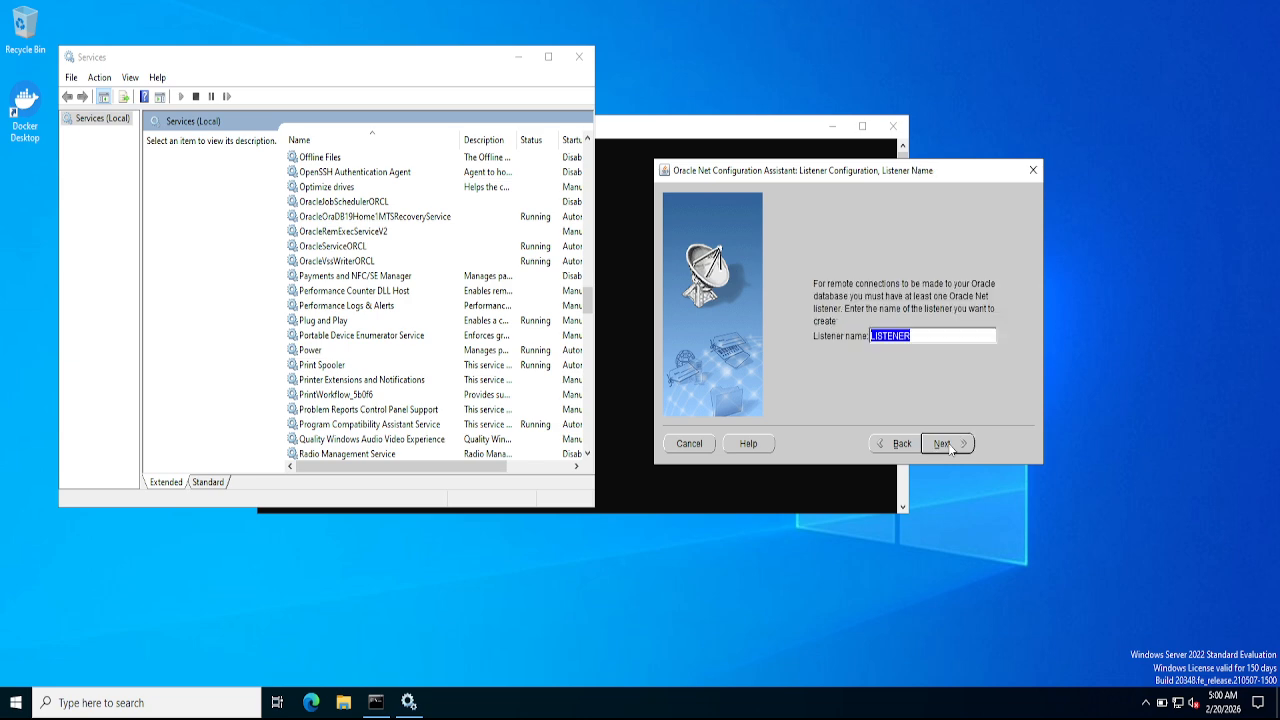
left_click(950, 447)
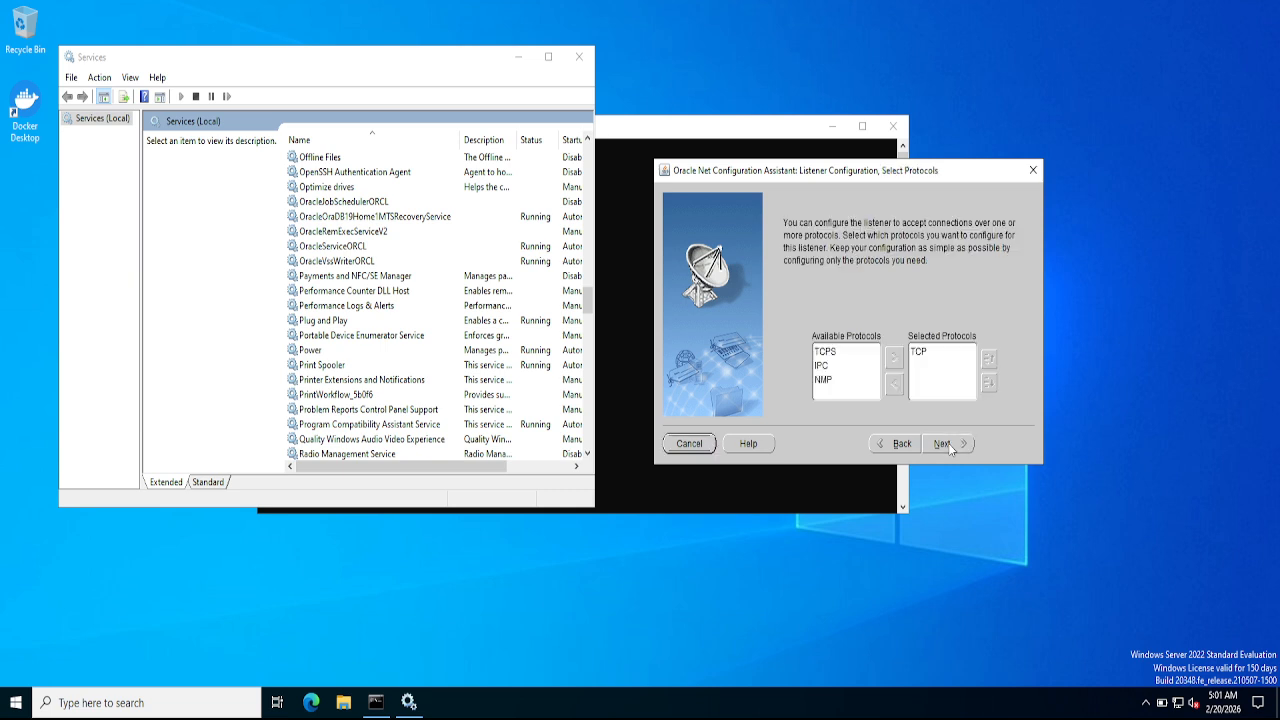
left_click(950, 446)
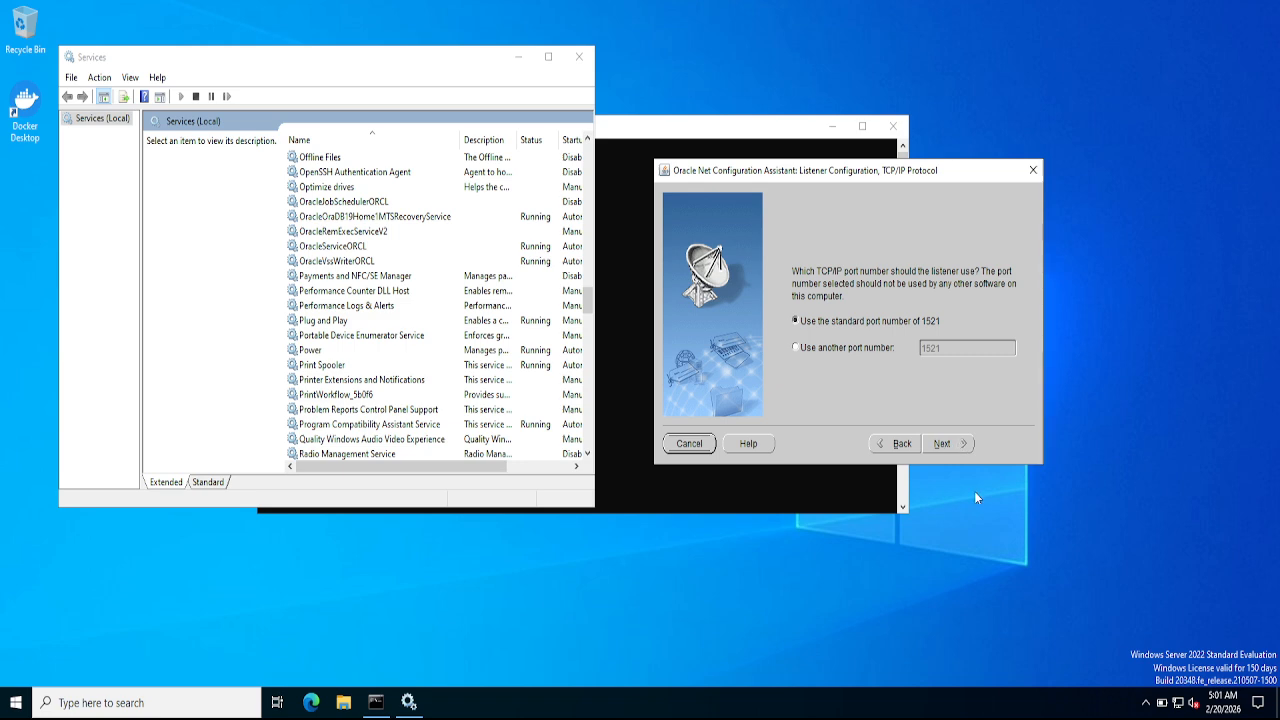
left_click(953, 445)
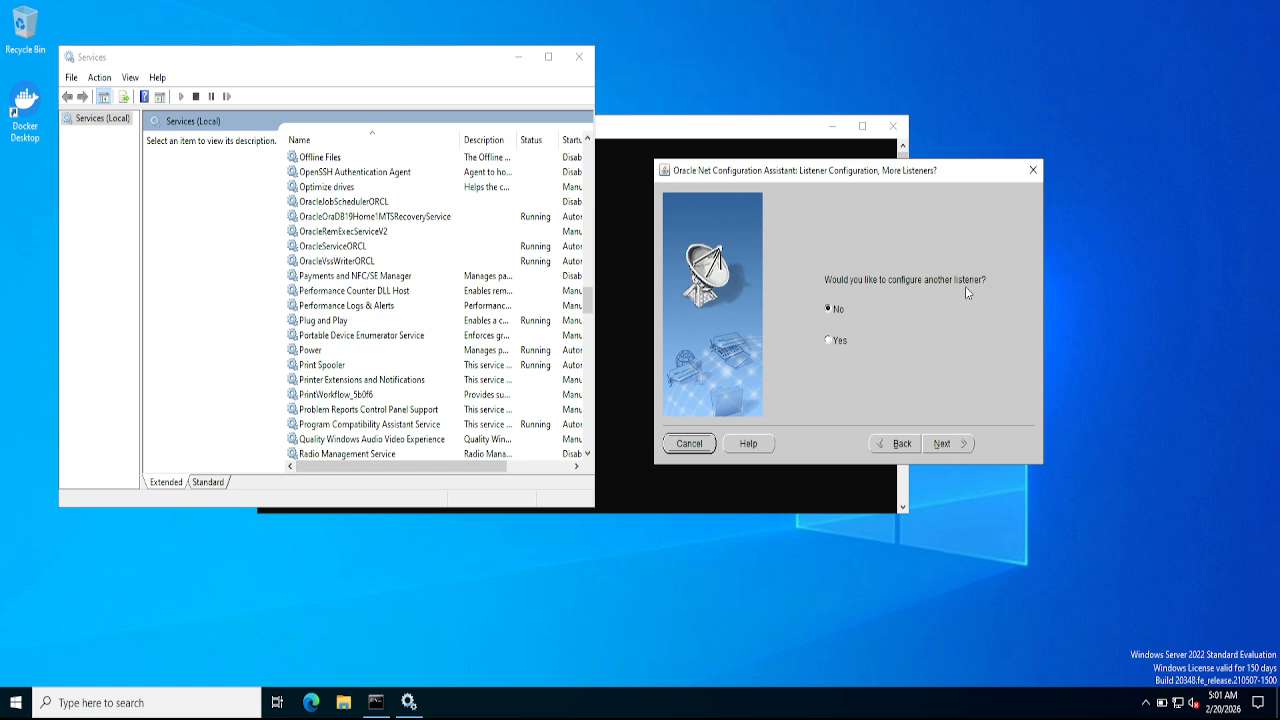
left_click(948, 443)
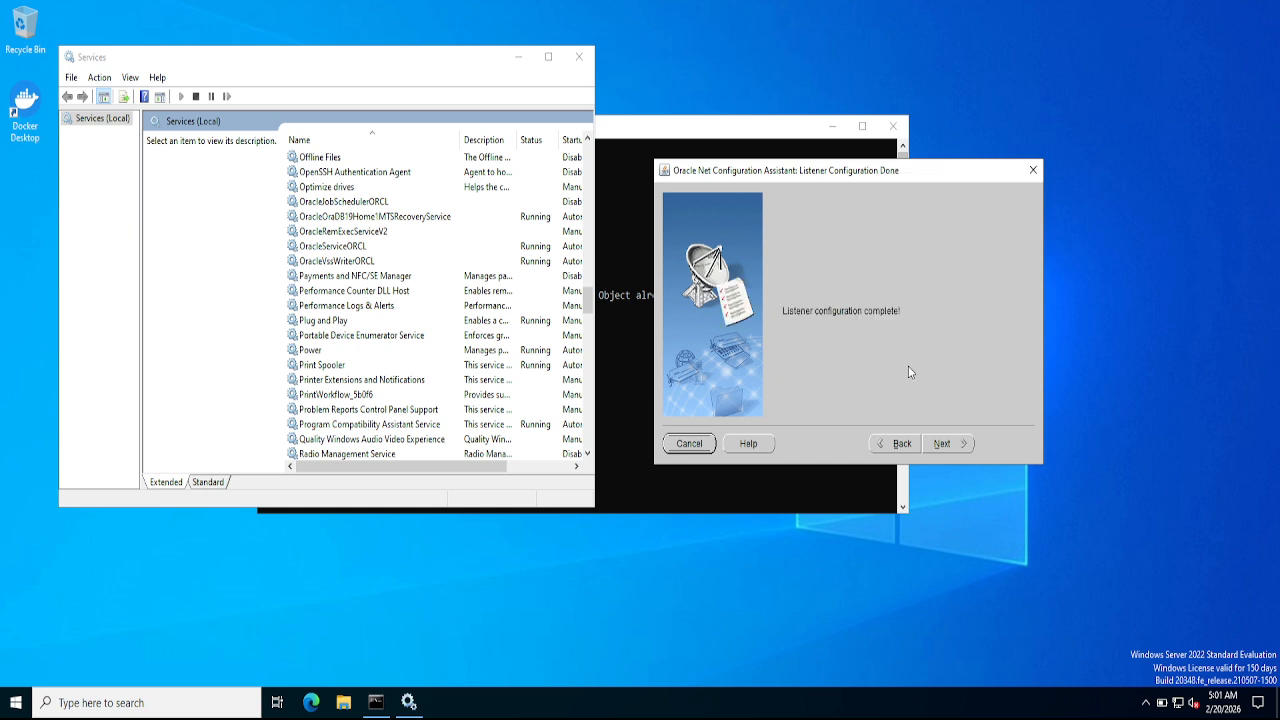
left_click(941, 445)
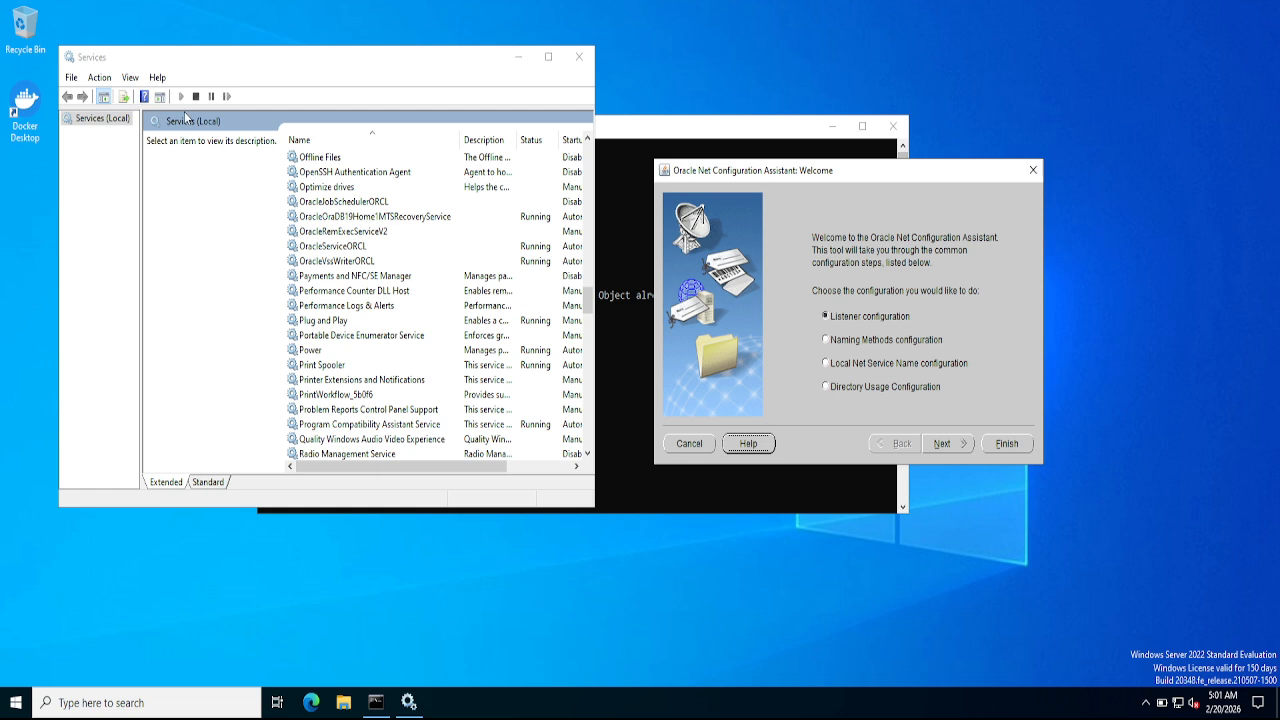
- Close the Services window and reopen Services from Windows search
left_click(231, 208)
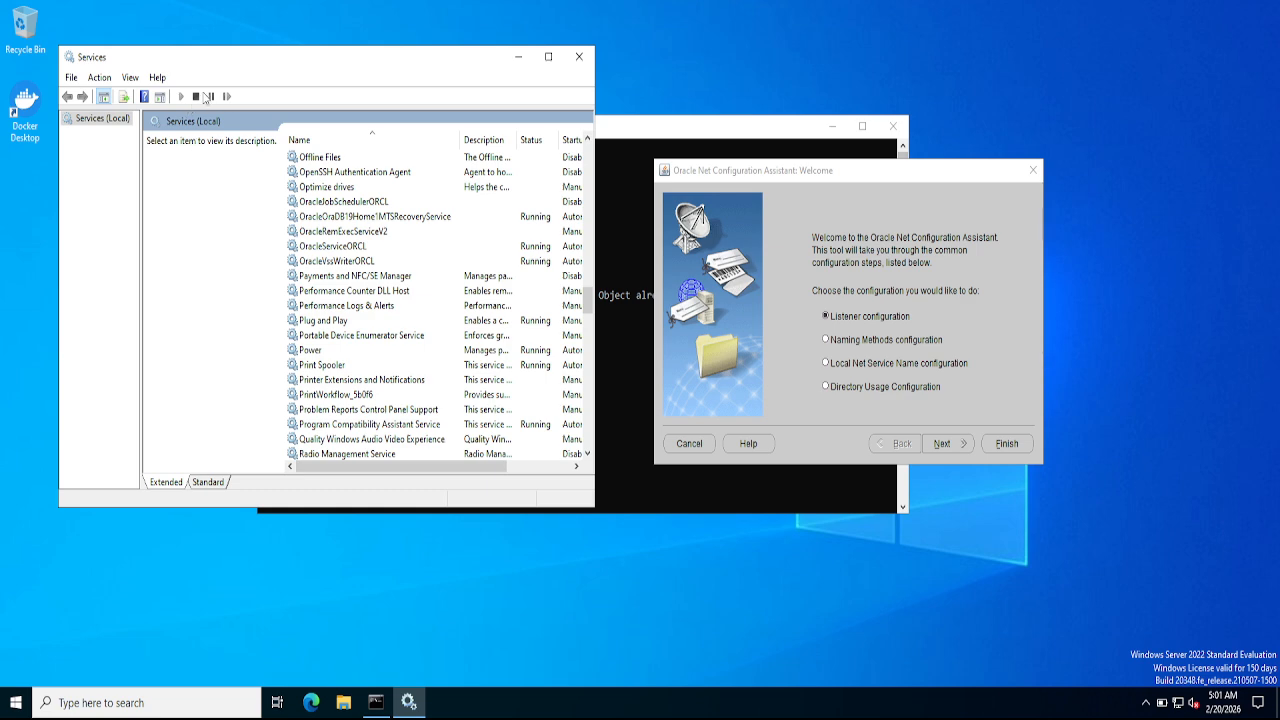
left_click(71, 79)
left_click(341, 101)
left_click(581, 58)
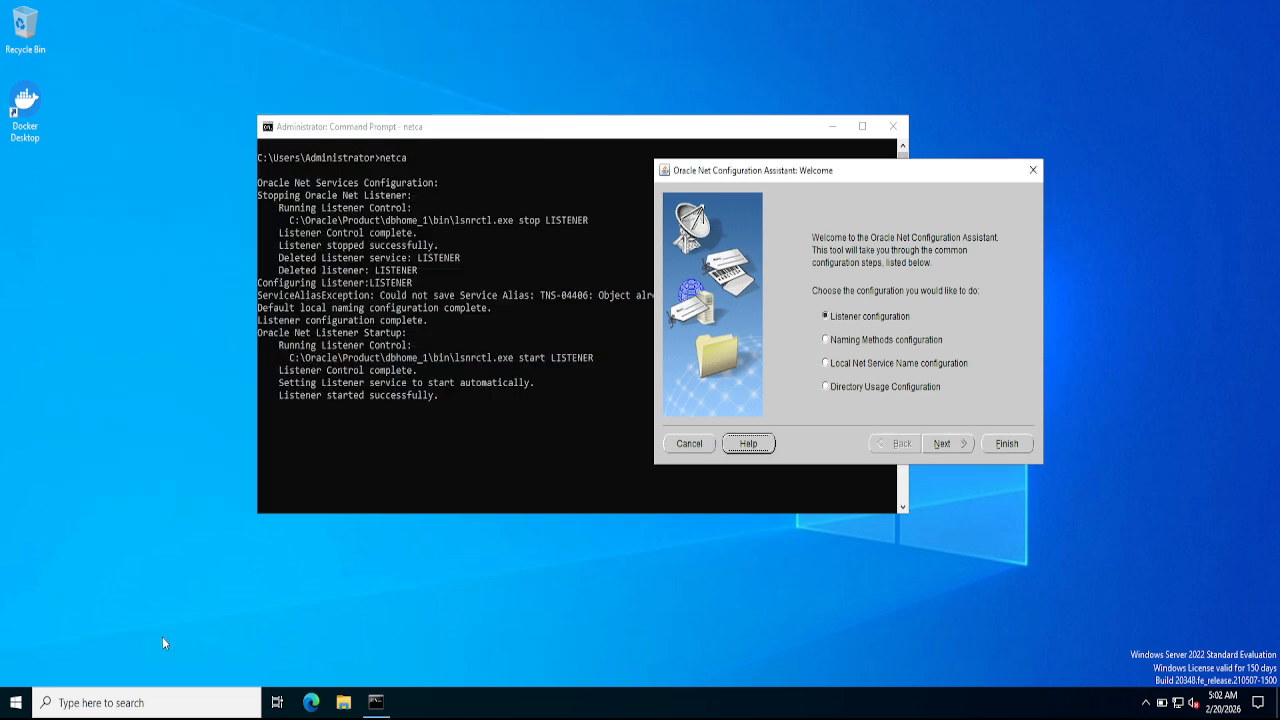
left_click(153, 702)
type("ervice")
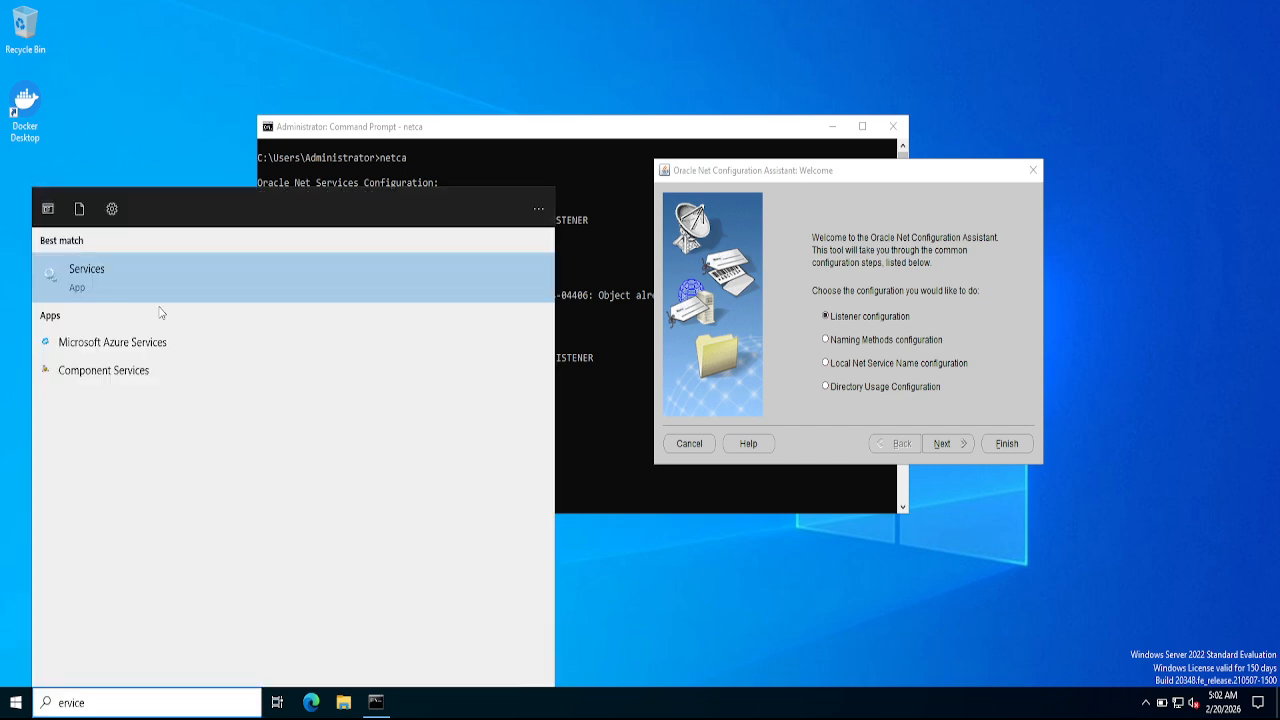
left_click(125, 271)
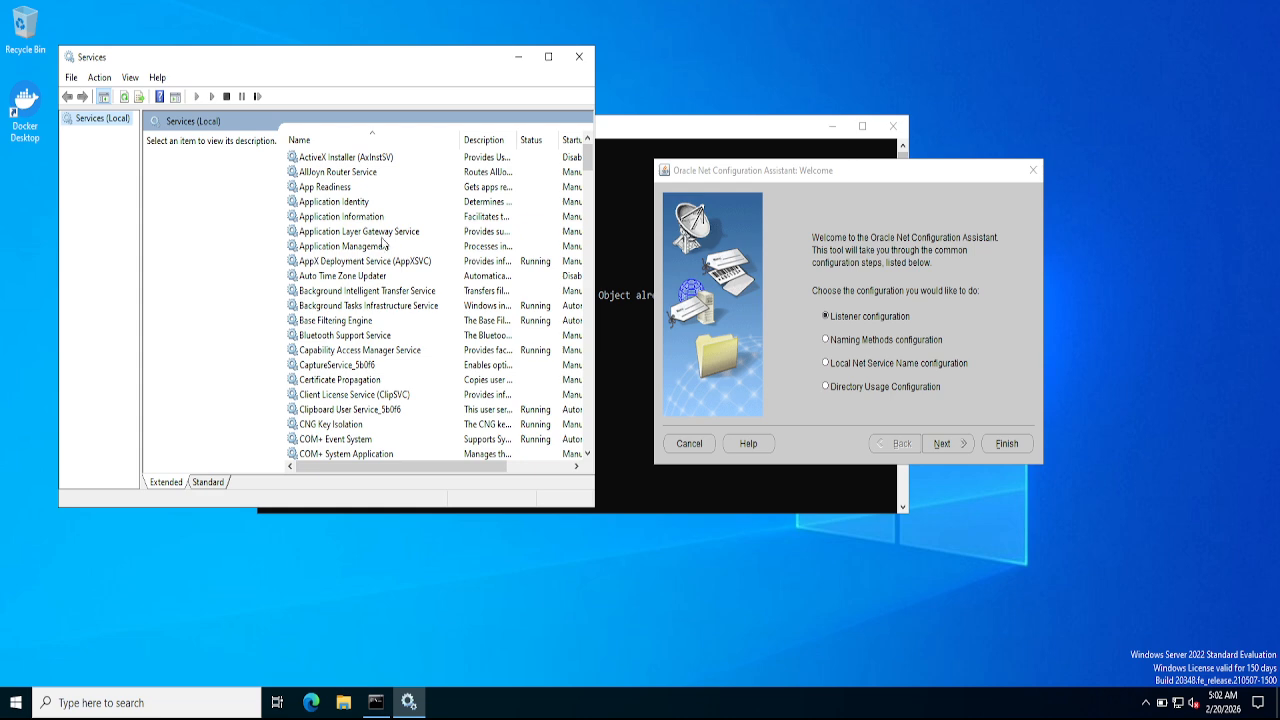
- Confirm OracleOraDB19Home1TNSListener is Running, then return to the assistant's welcome page
left_click(637, 142)
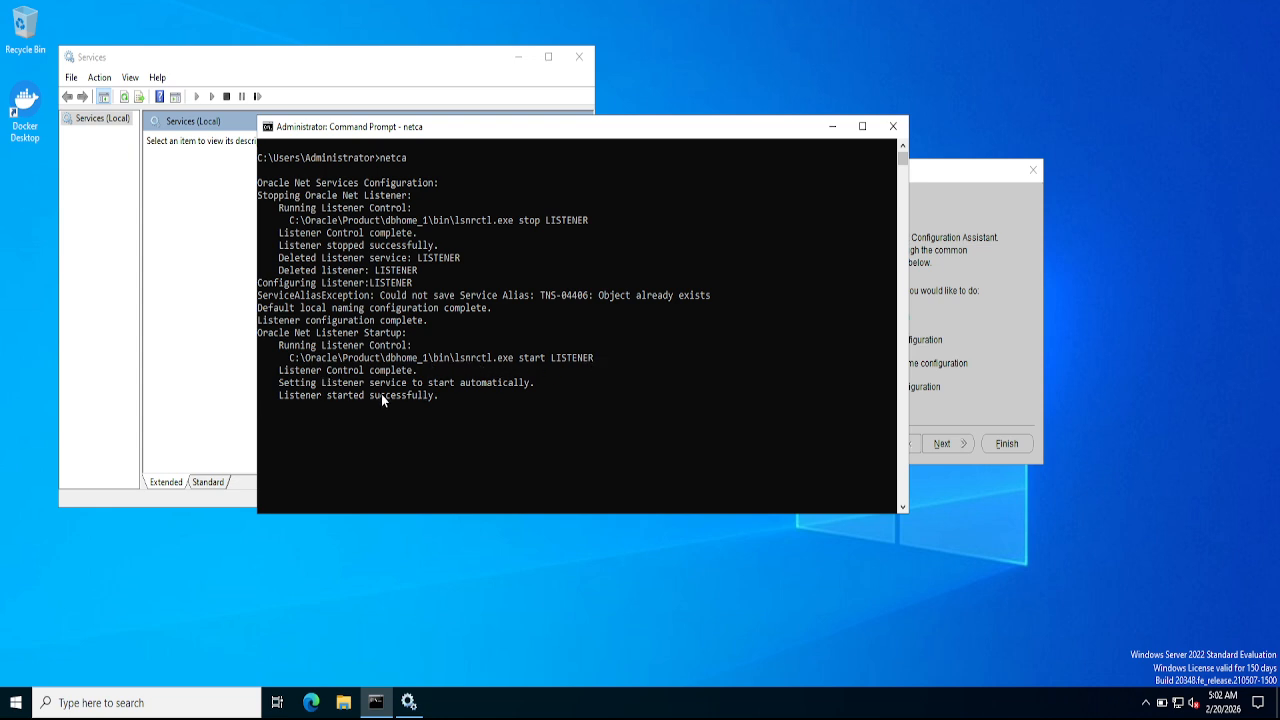
left_click(203, 354)
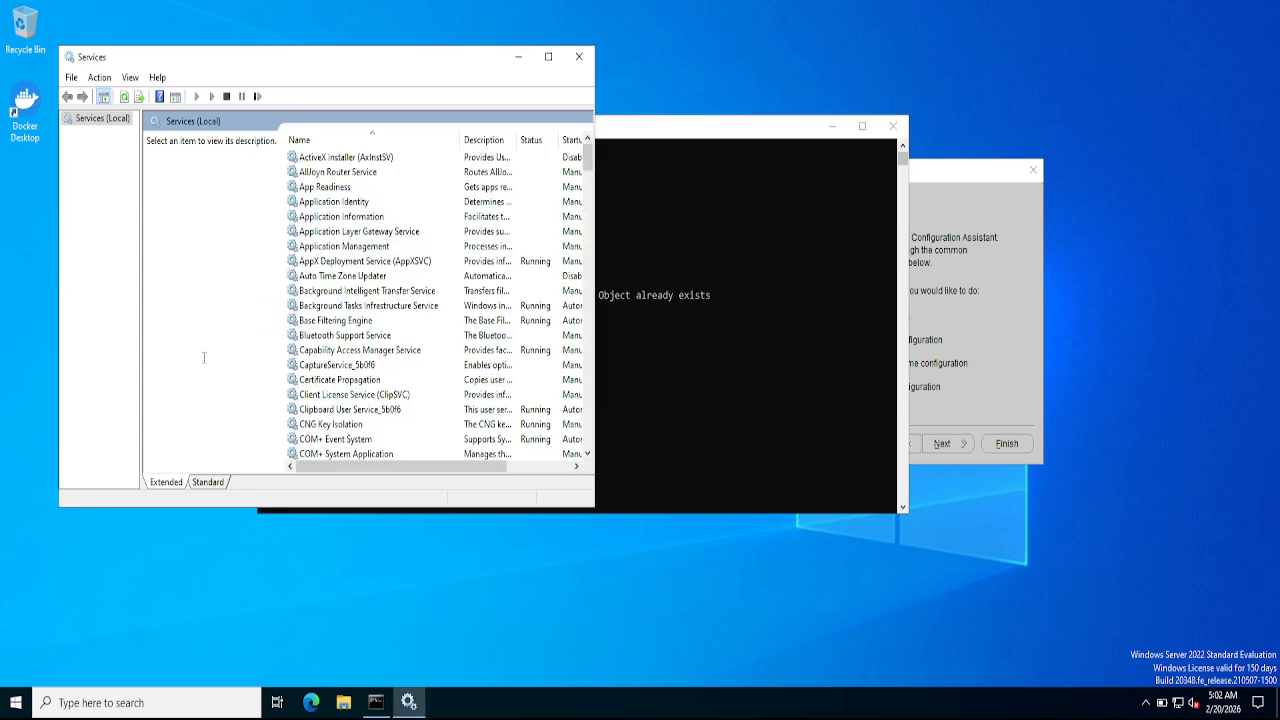
left_click(297, 343)
key("o")
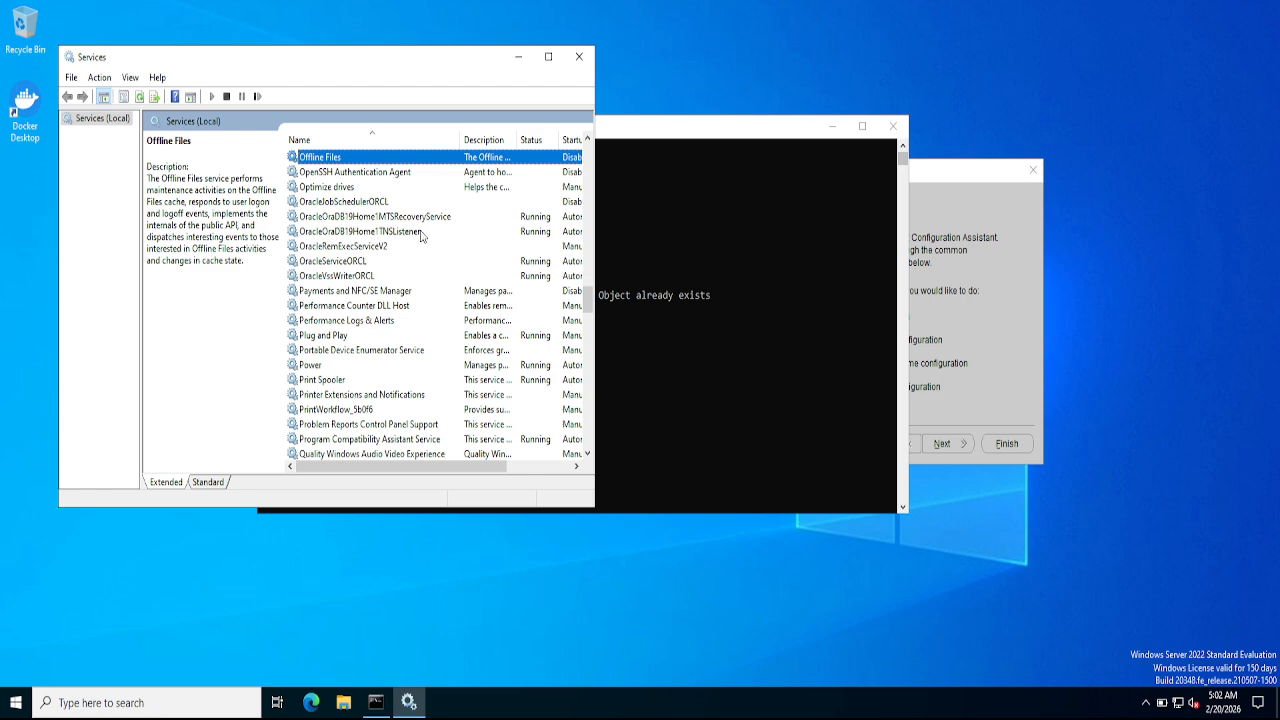
left_click(546, 236)
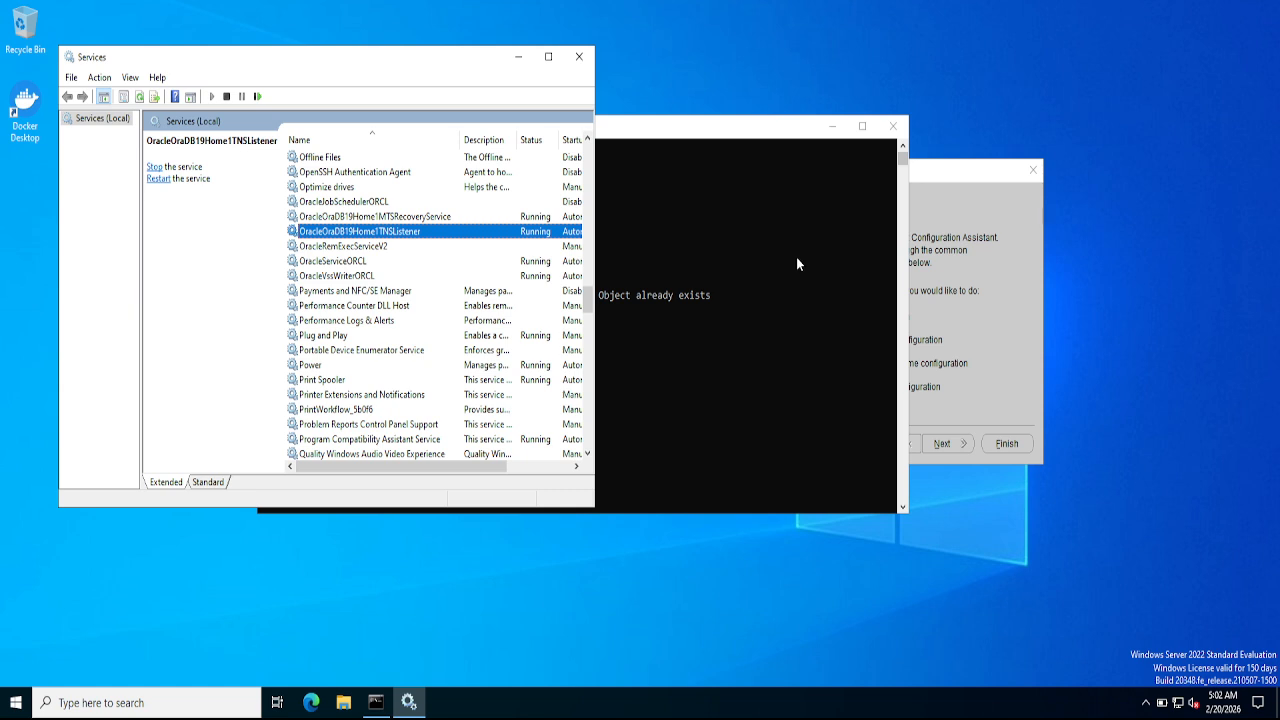
left_click(982, 300)
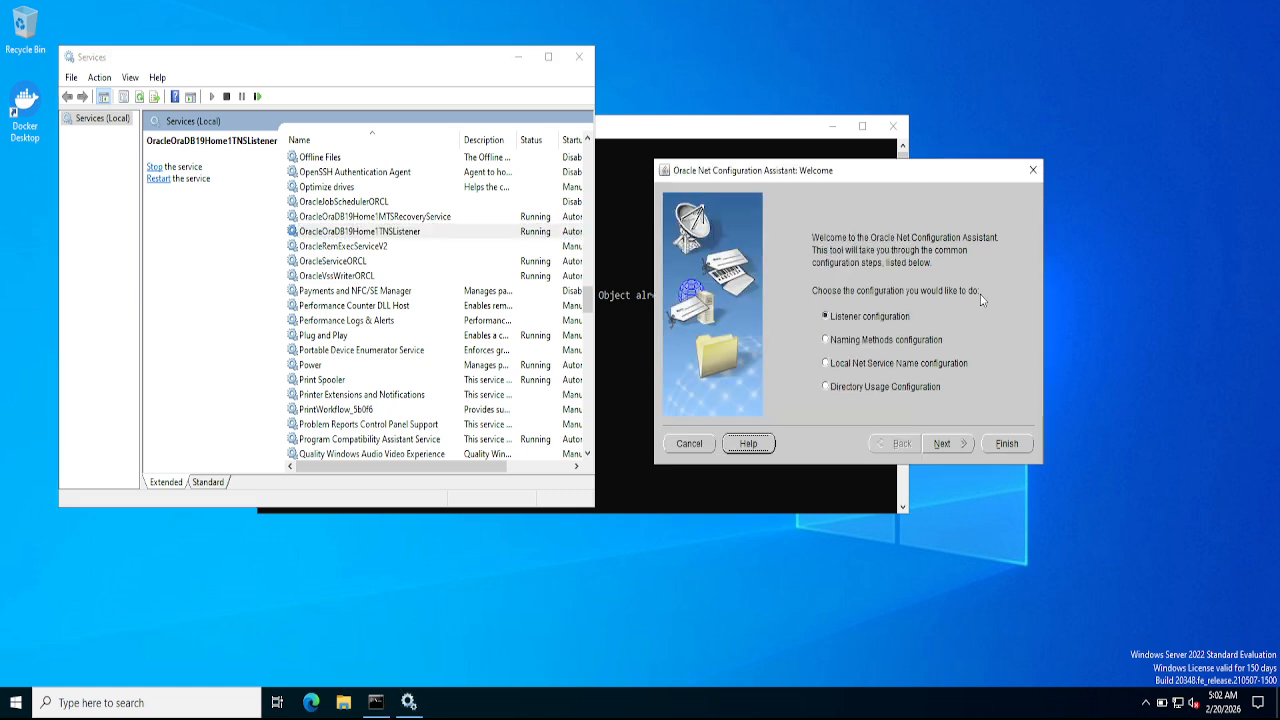
- Start adding a local net service name for service TEST over TCP
left_click(881, 365)
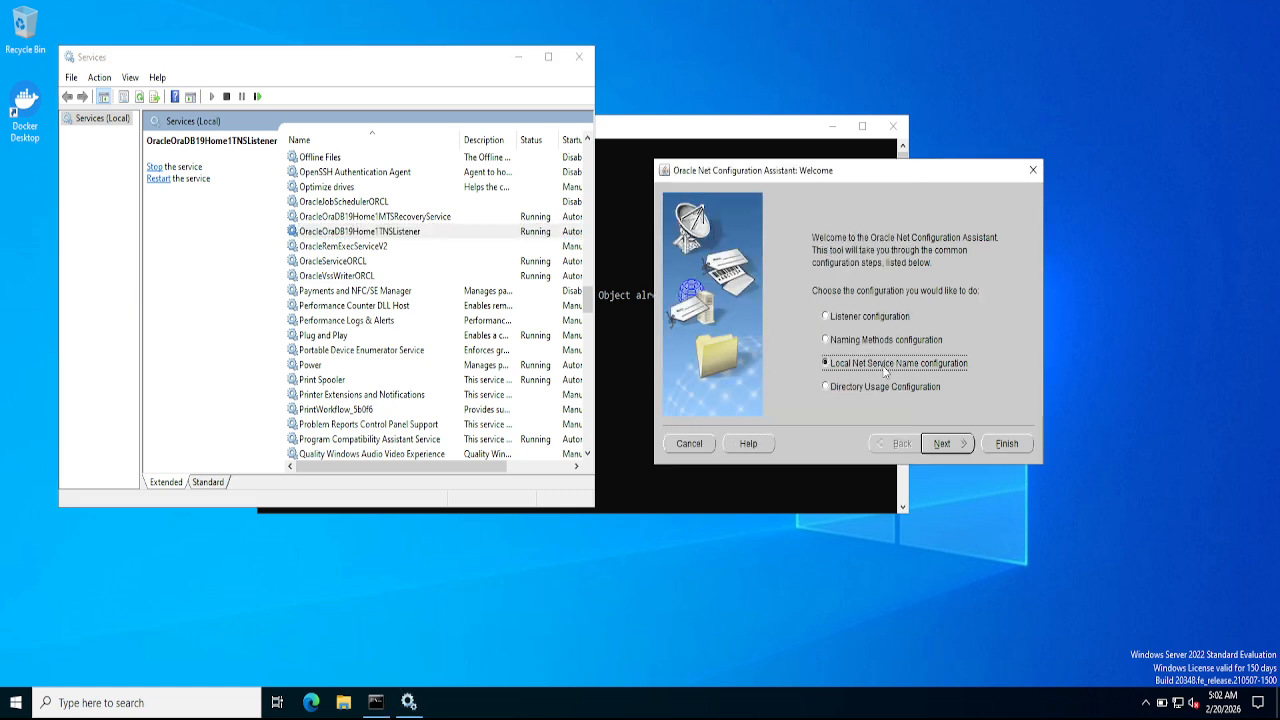
left_click(944, 446)
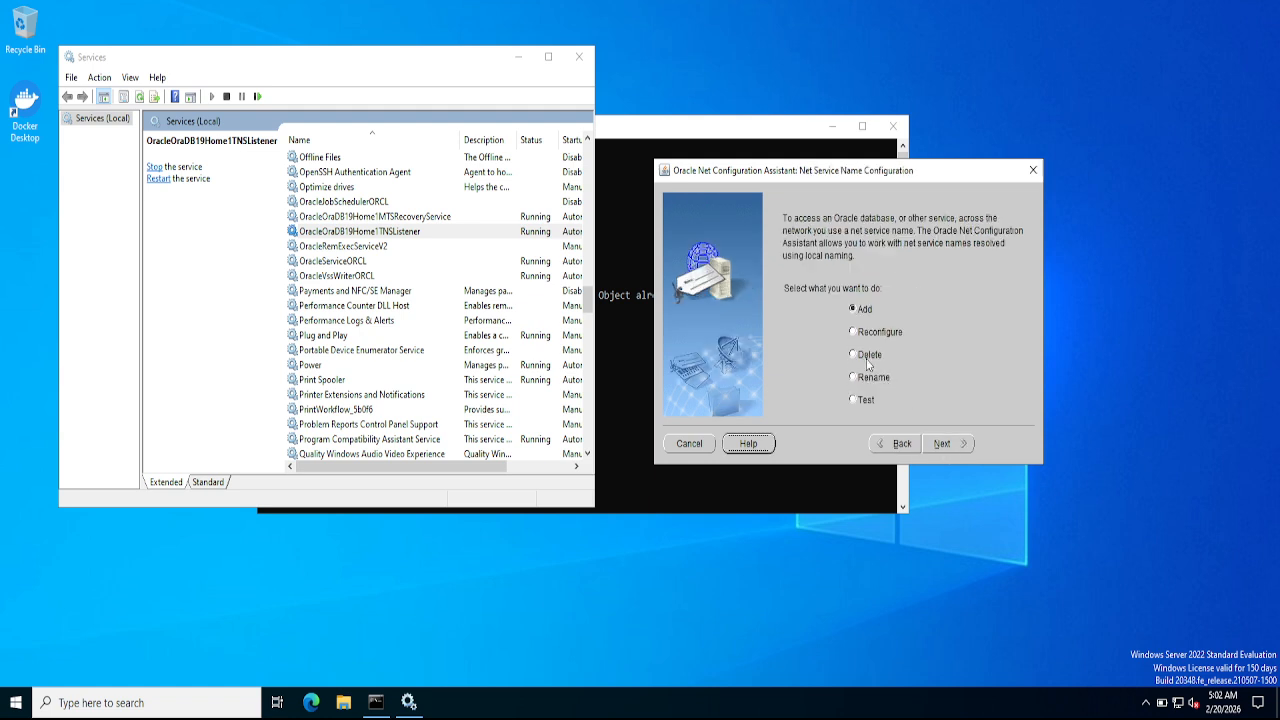
left_click(941, 447)
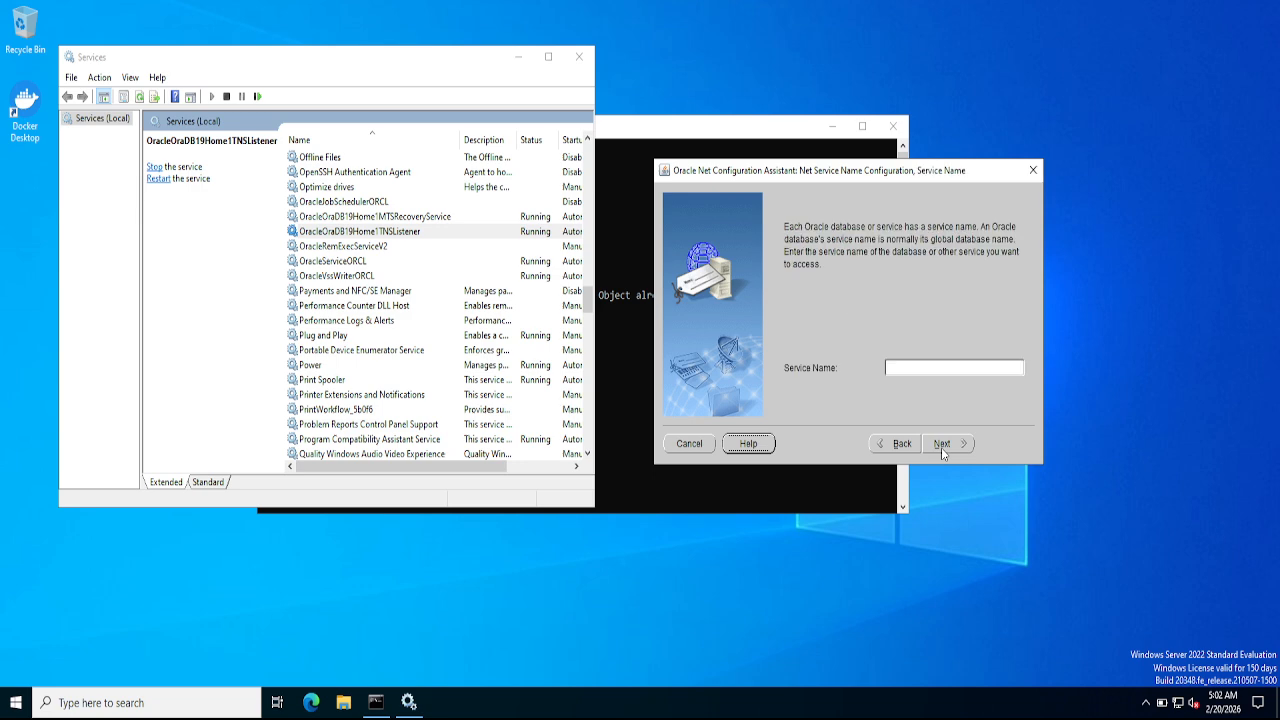
left_click(905, 372)
type("TEST")
left_click(962, 448)
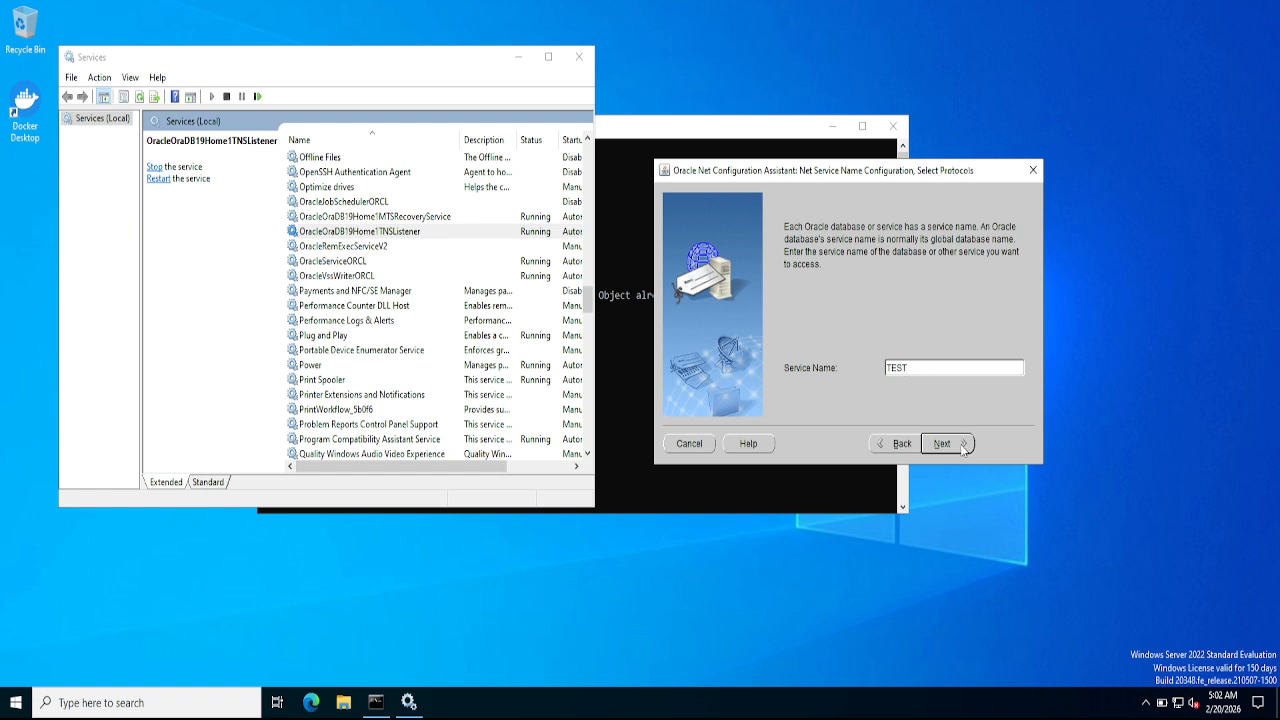
left_click(962, 448)
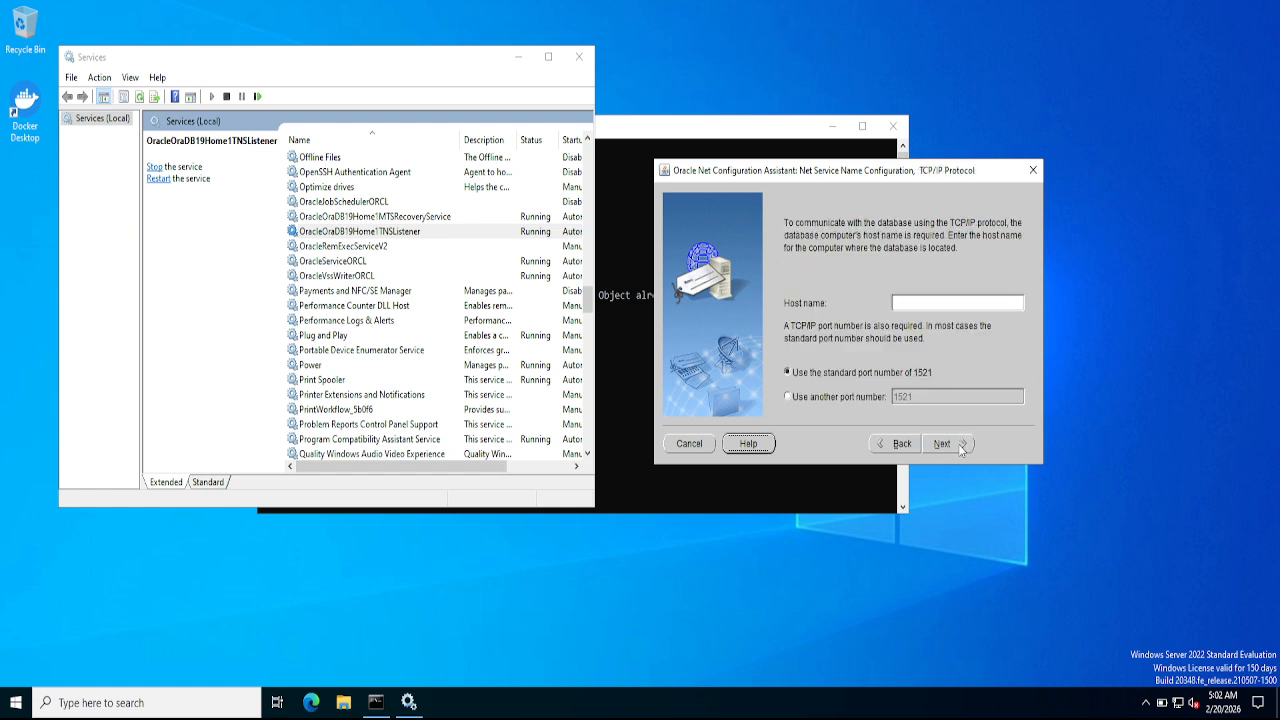
- Set host localhost on standard port 1521, skip the test, name it TEST, and finish
left_click(927, 302)
type("lo")
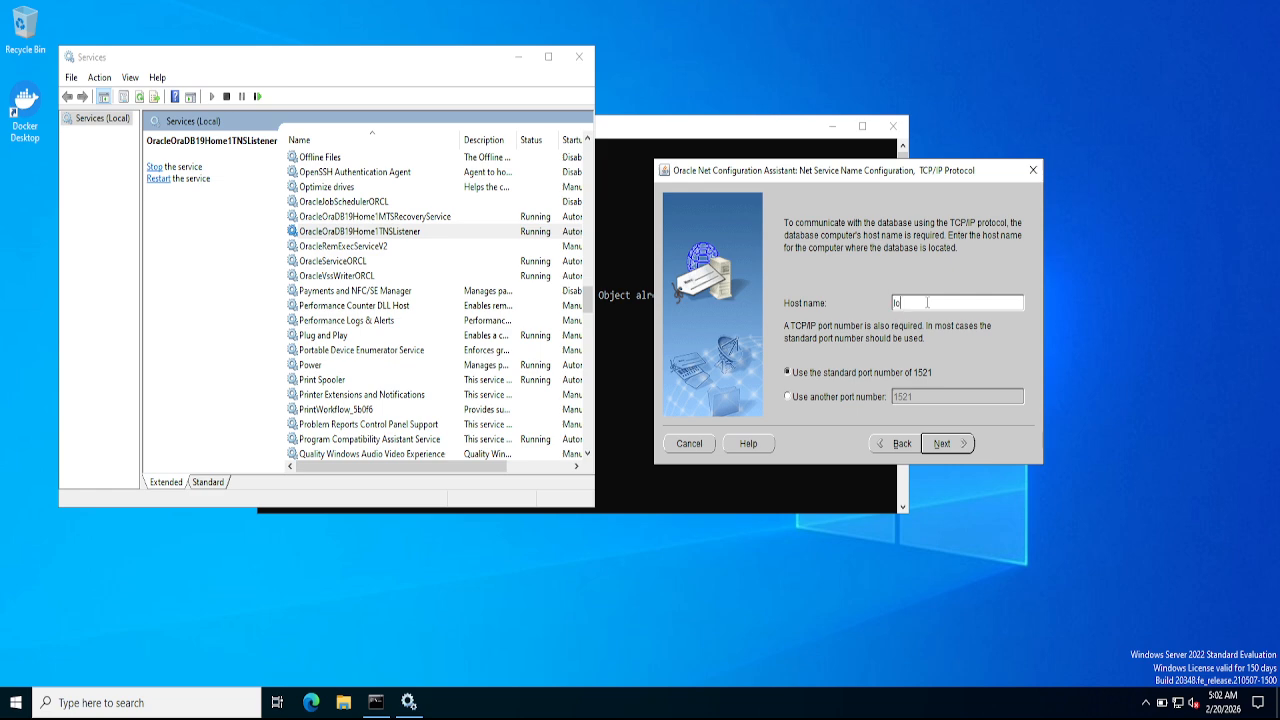
type("calhost")
left_click(936, 444)
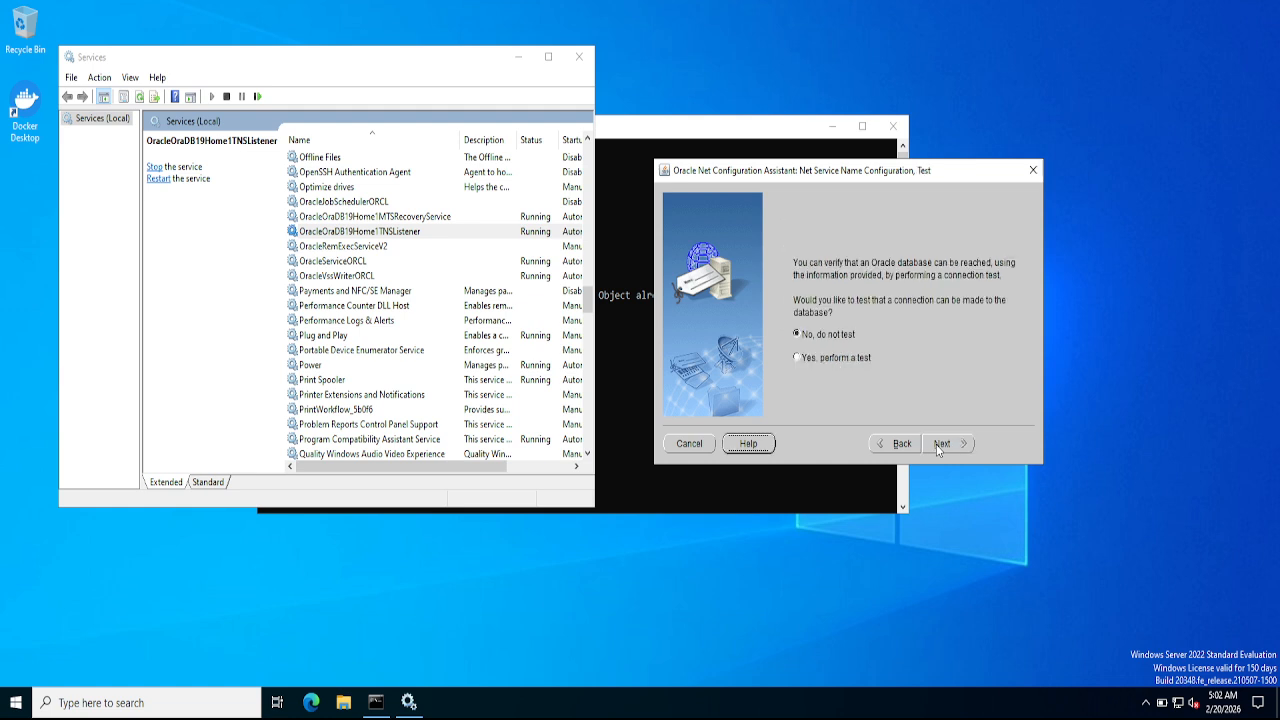
left_click(940, 444)
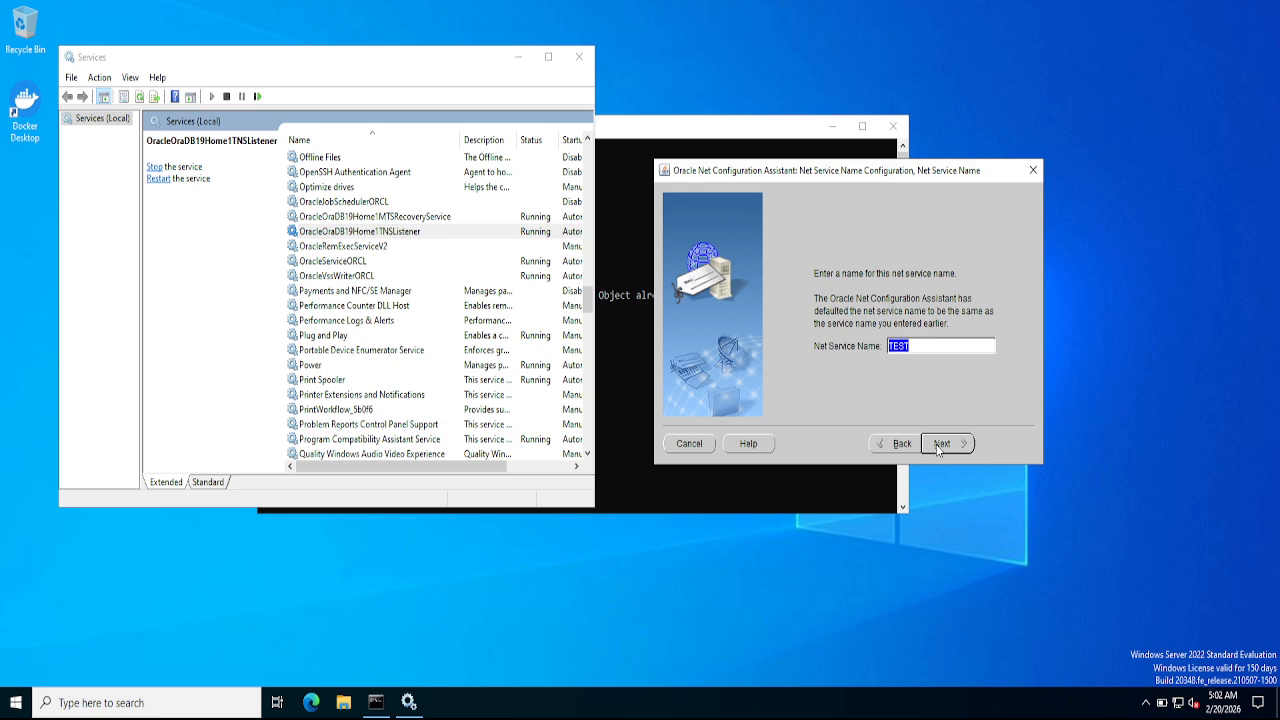
left_click(936, 444)
left_click(936, 444)
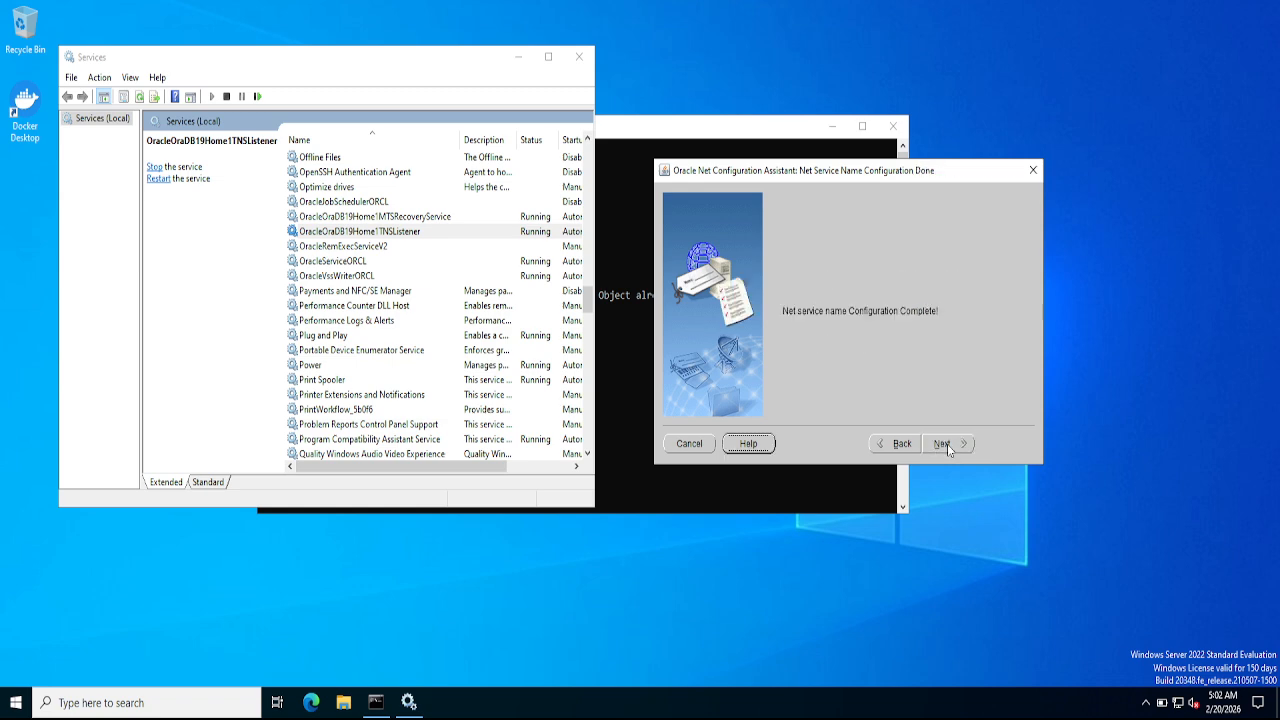
left_click(947, 444)
left_click(1012, 443)
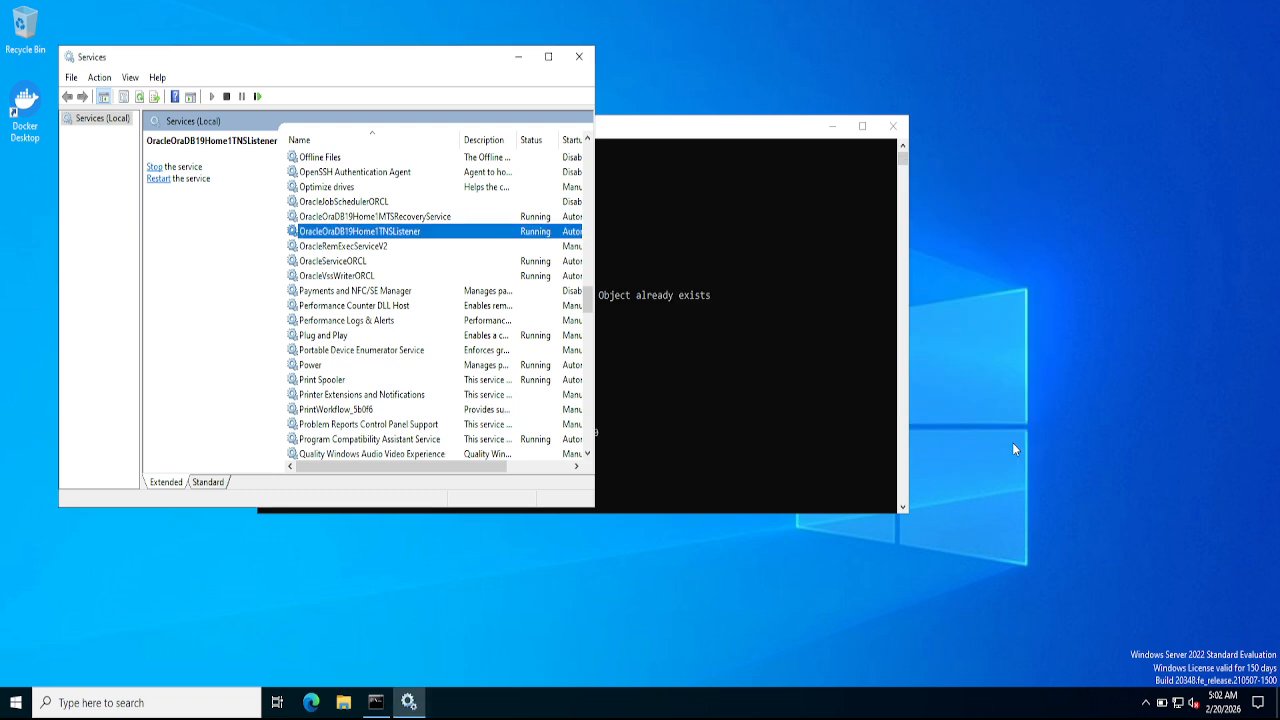
- Rerun netca in the console, then open File Explorer on the C: drive
left_click(718, 360)
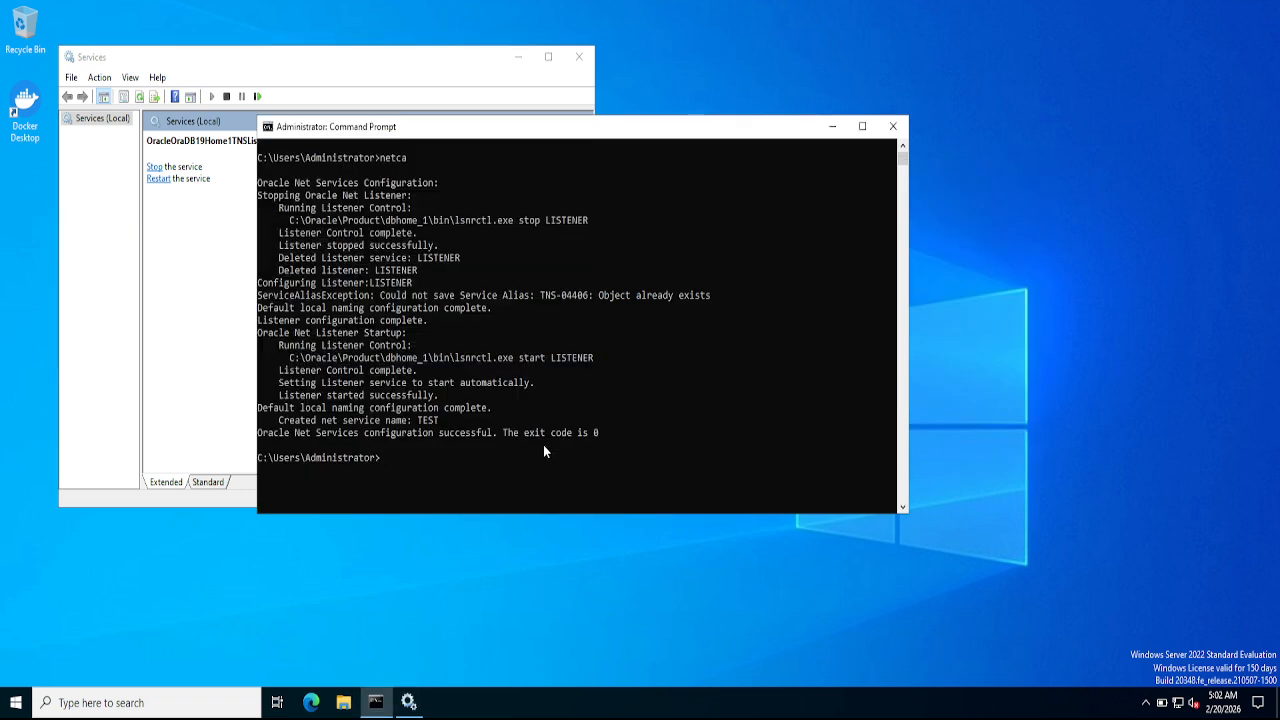
left_click(552, 469)
type("netca")
key("Return")
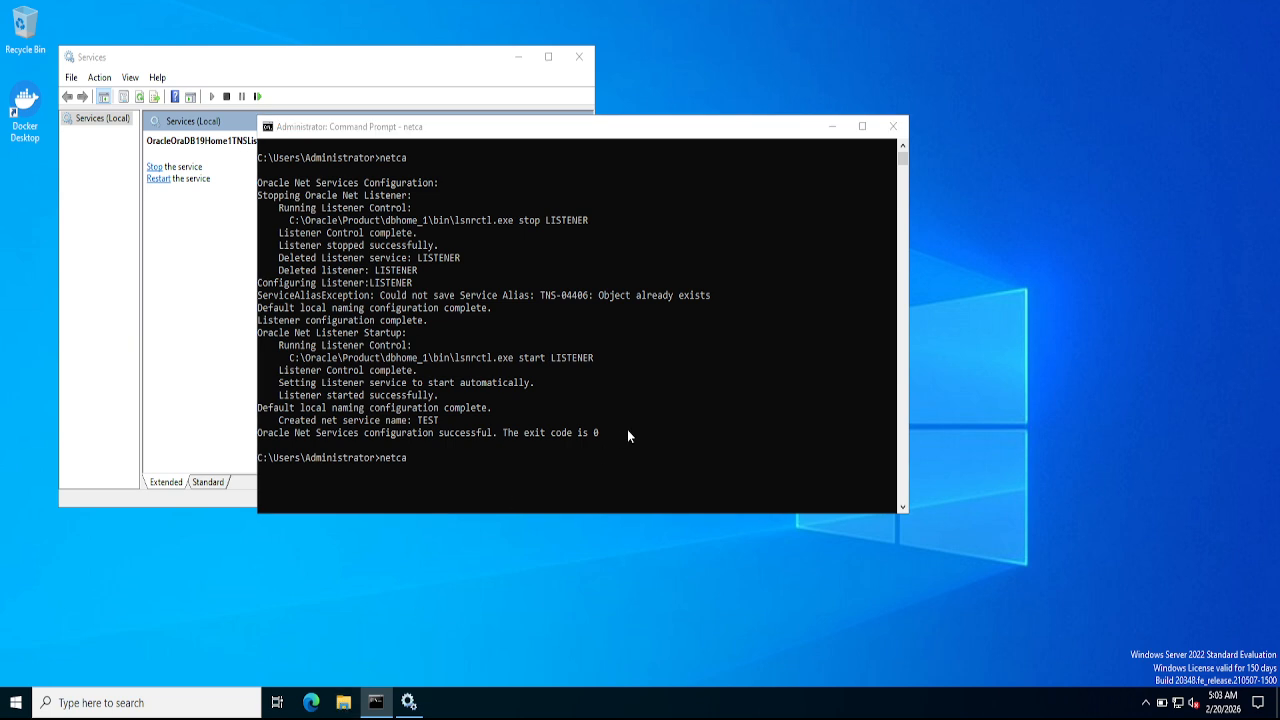
key("super+e")
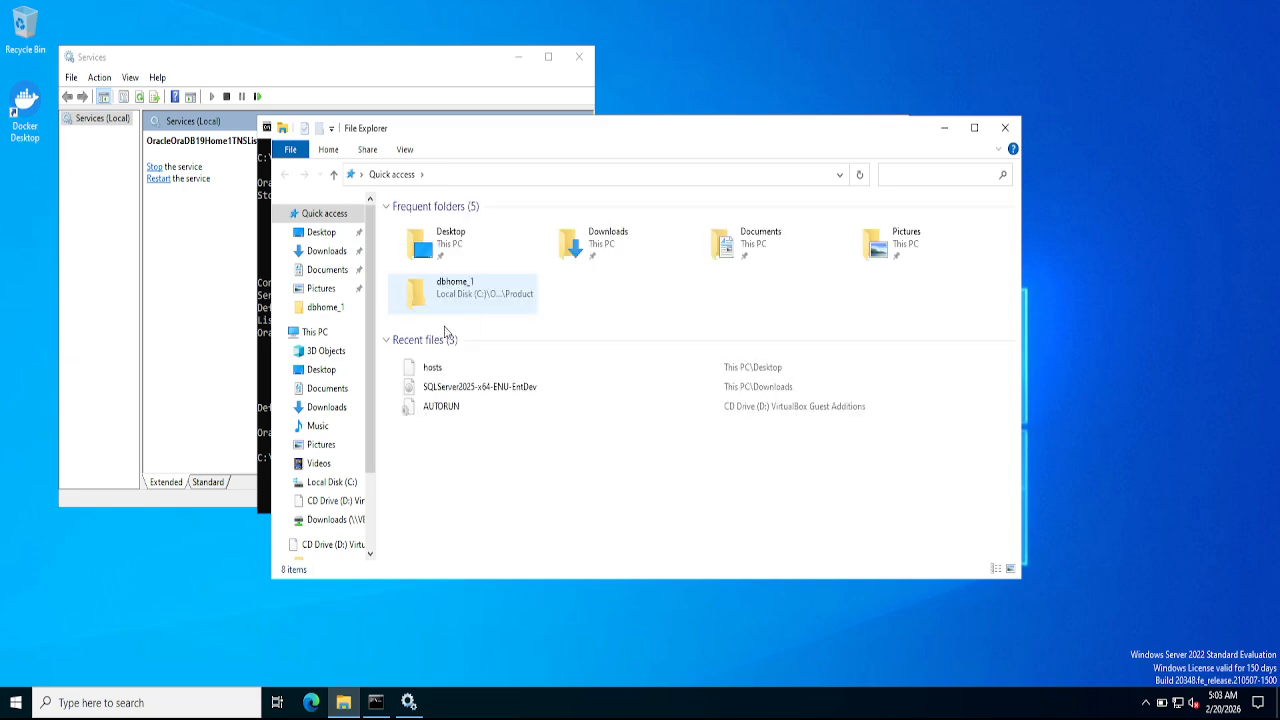
left_click(331, 483)
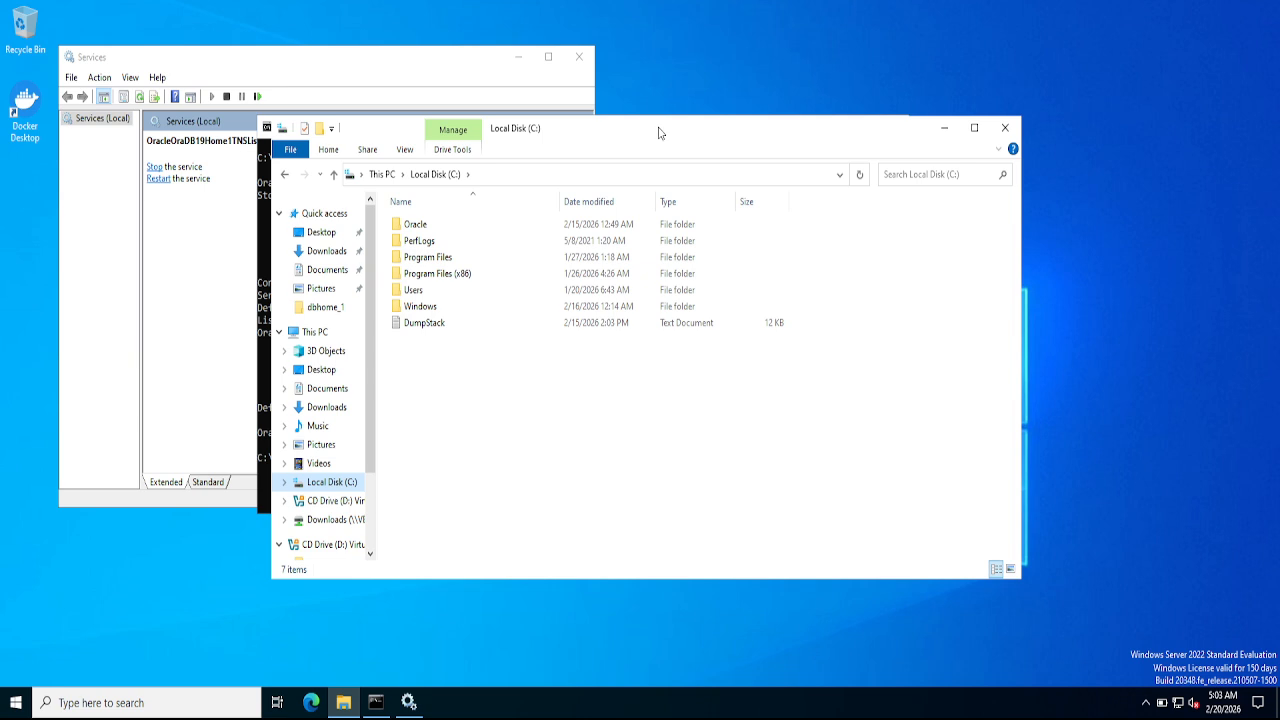
- Browse through Oracle, Product, dbhome_1 and network into the admin folder
double_click(416, 225)
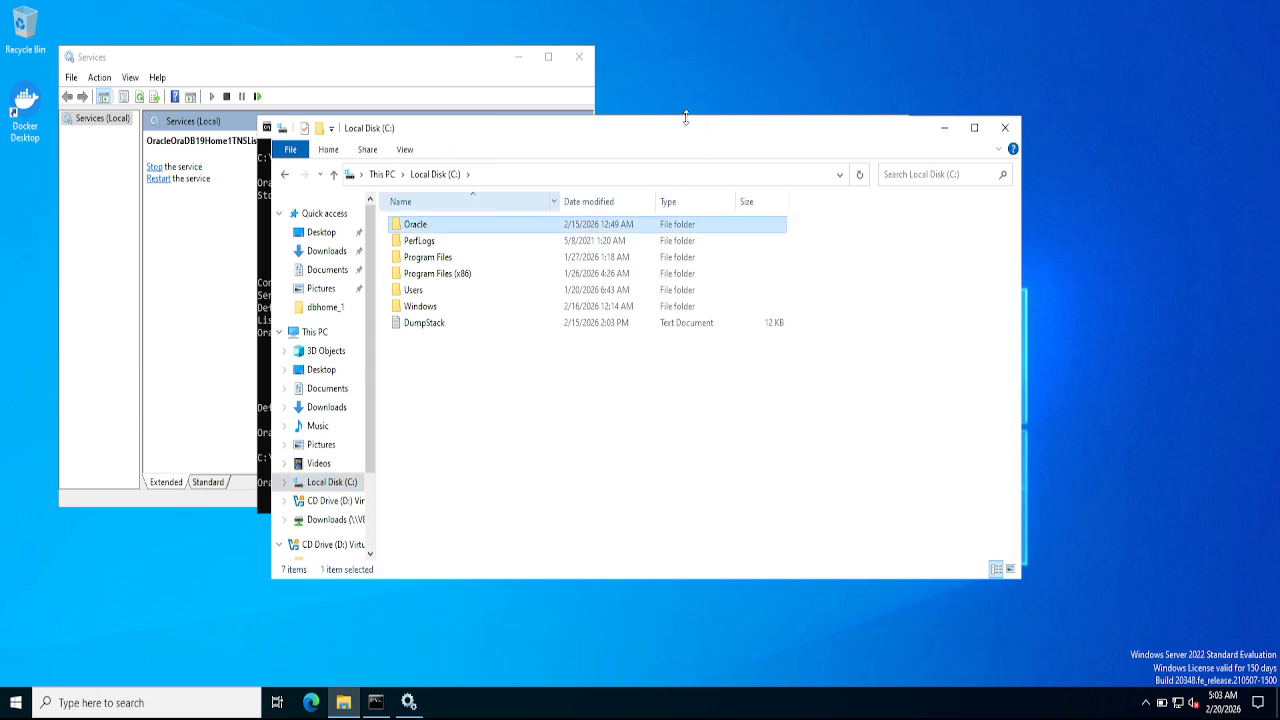
left_click_drag(698, 133, 856, 138)
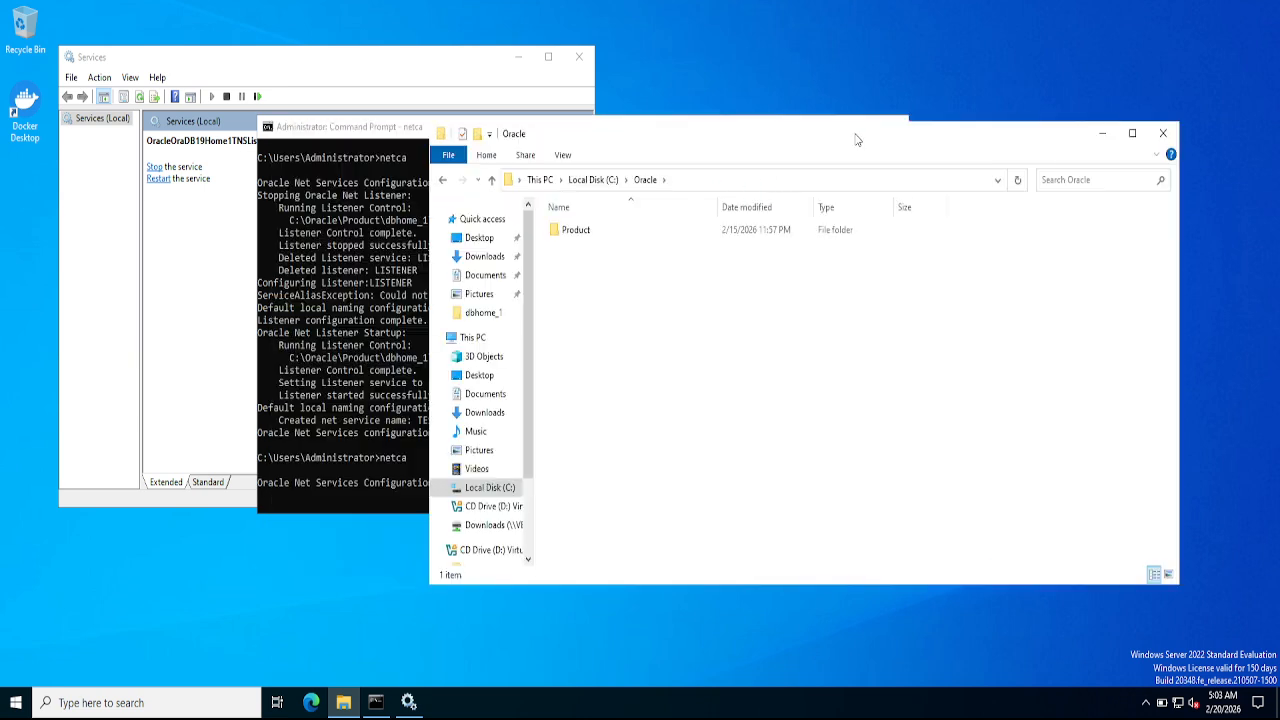
double_click(585, 238)
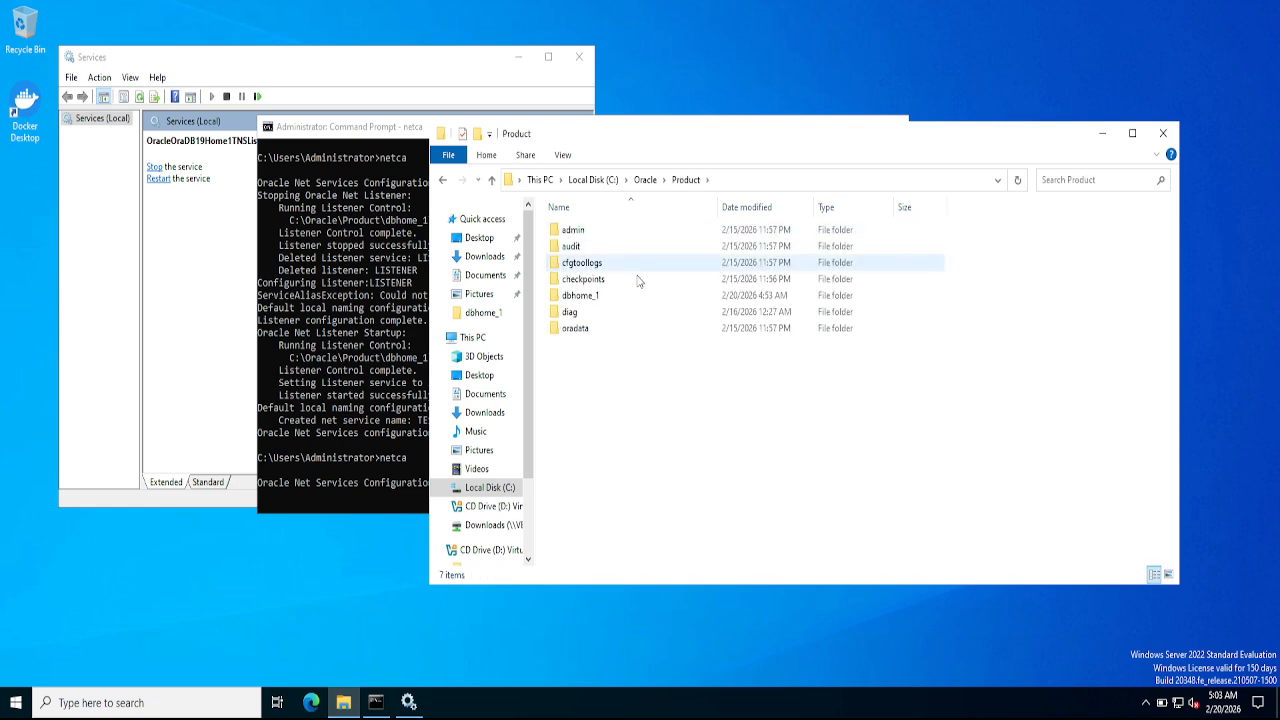
left_click(578, 300)
double_click(578, 299)
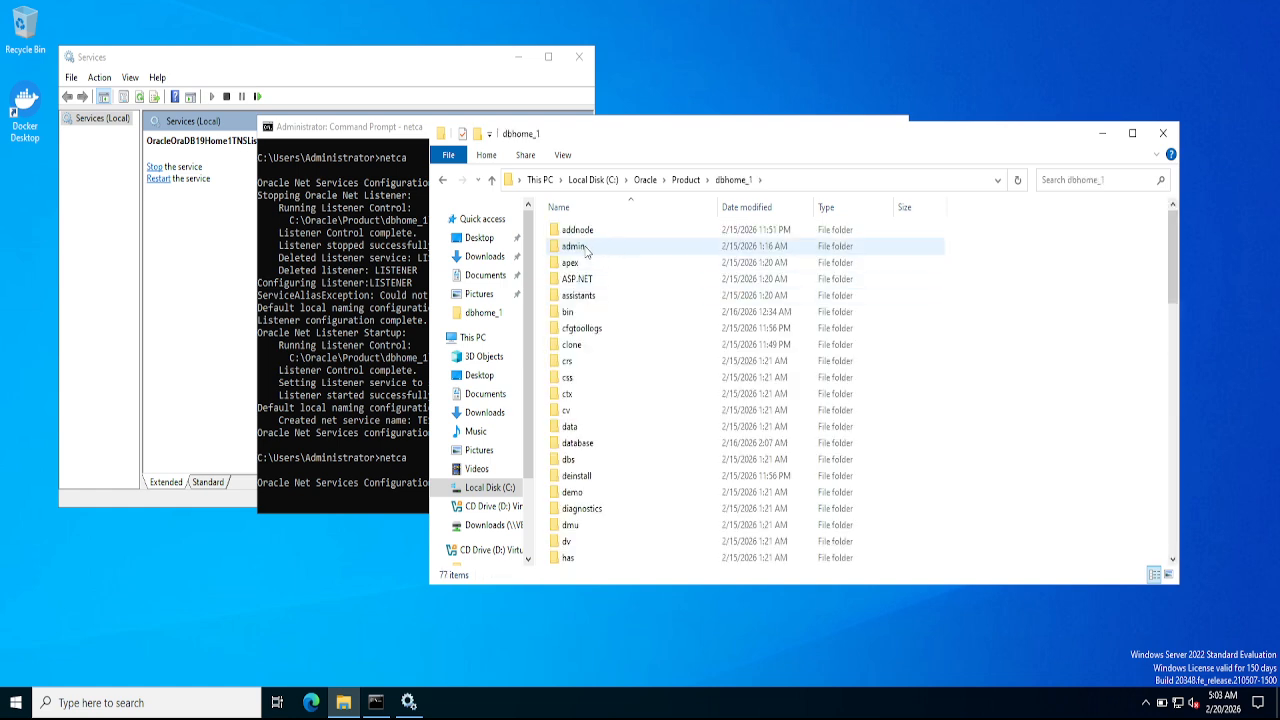
left_click(580, 250)
key("n")
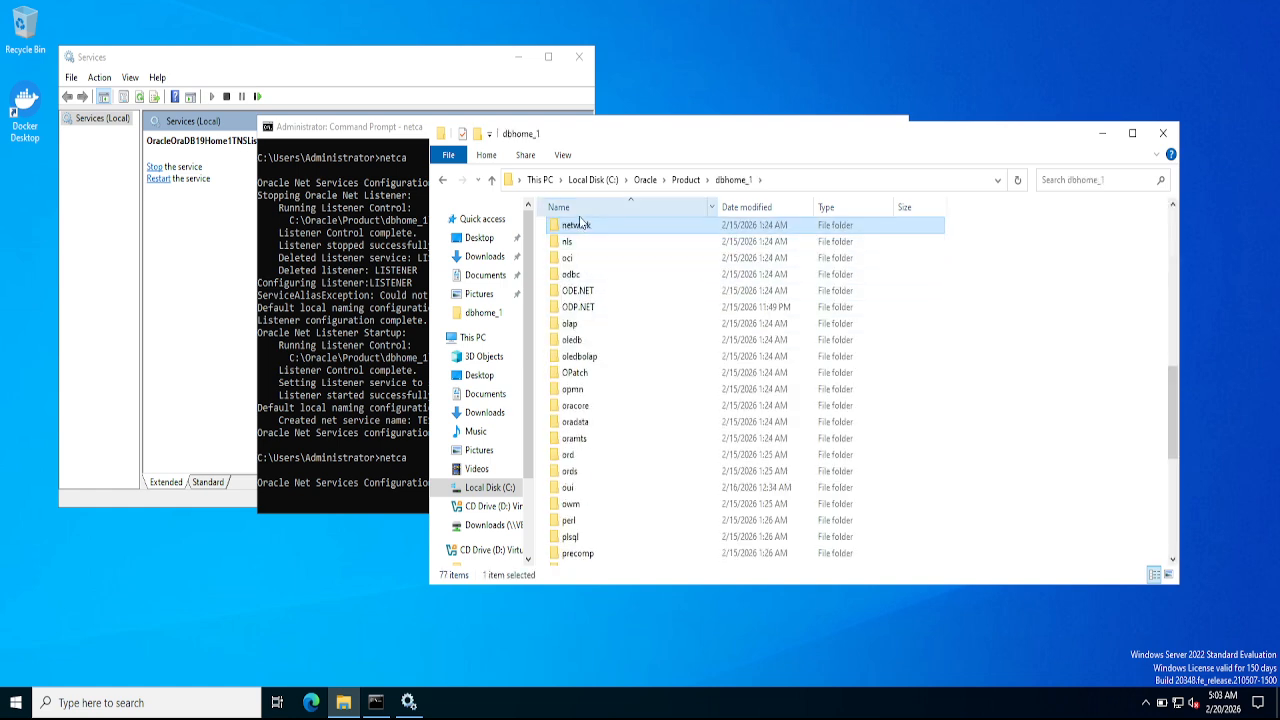
double_click(577, 226)
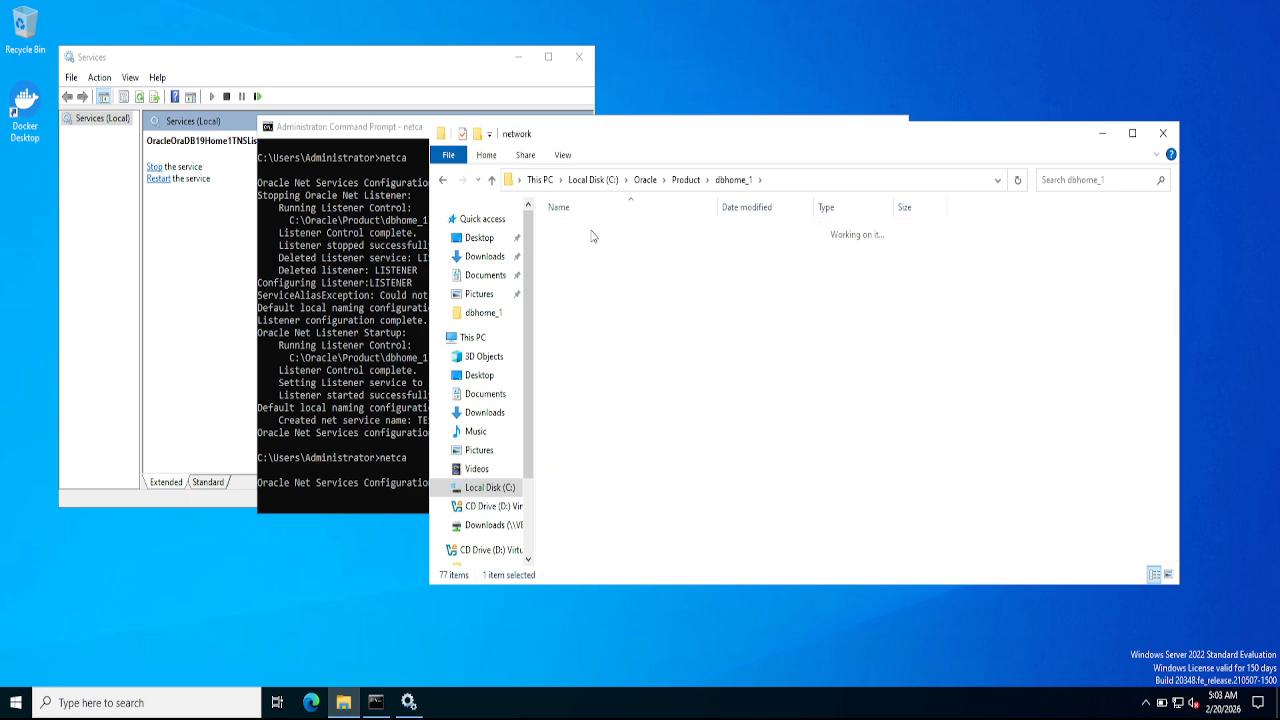
left_click(573, 235)
double_click(573, 235)
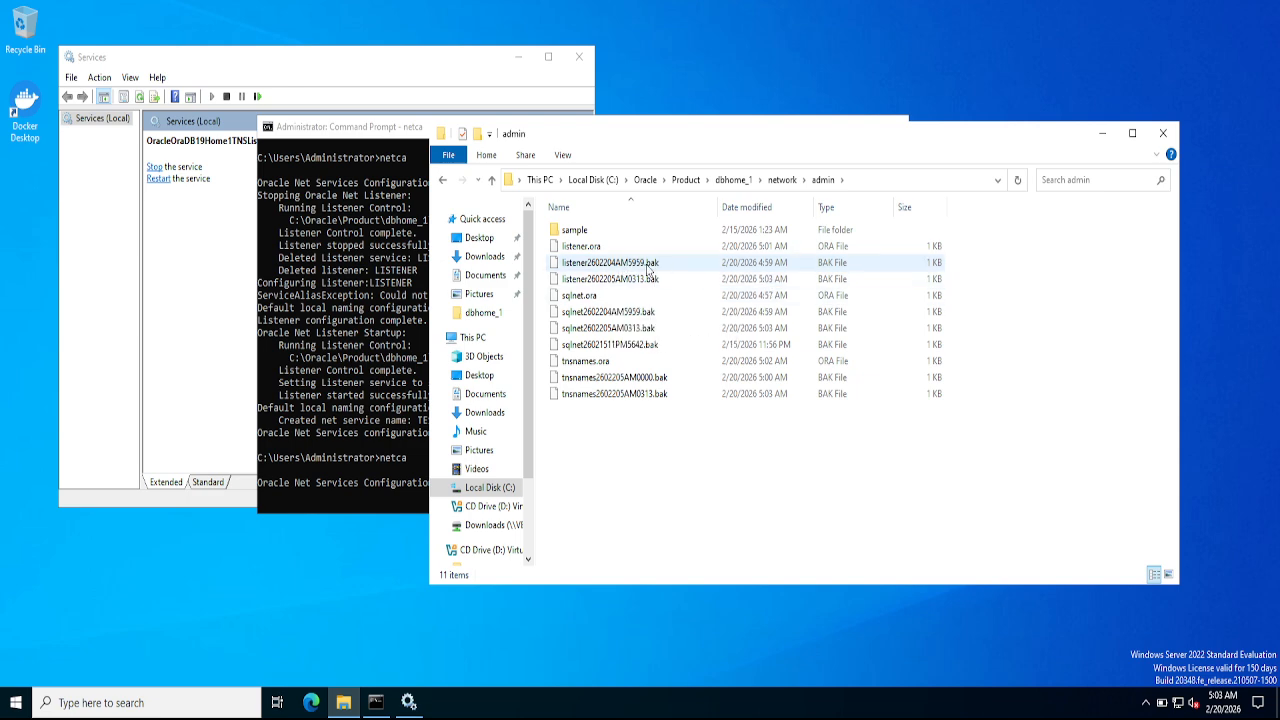
- Open tnsnames.ora in Notepad through Open with
left_click(574, 250)
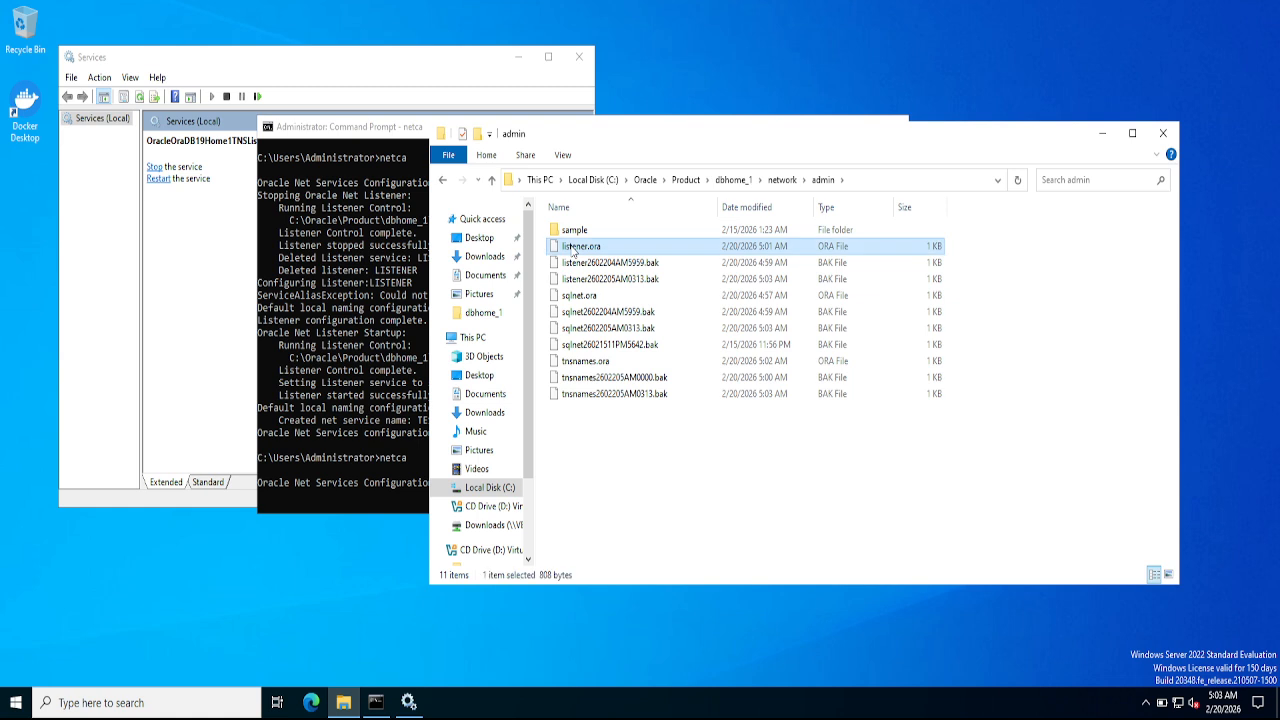
right_click(583, 363)
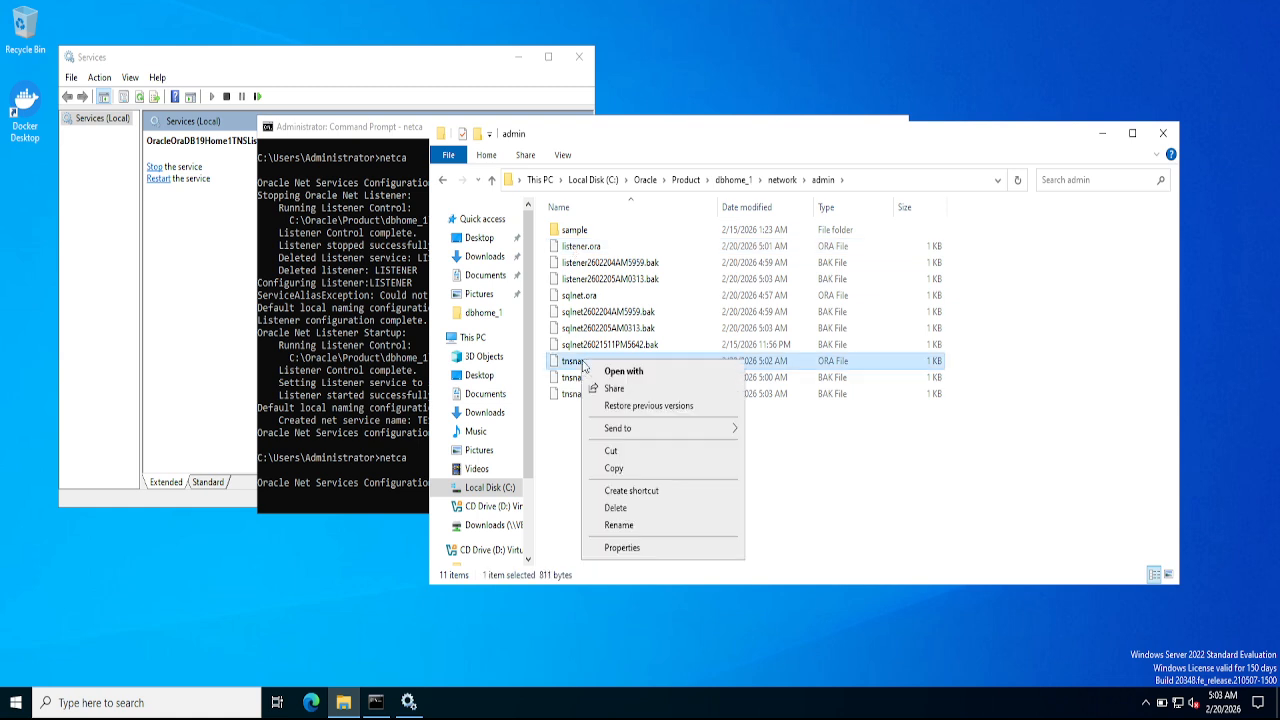
left_click(610, 376)
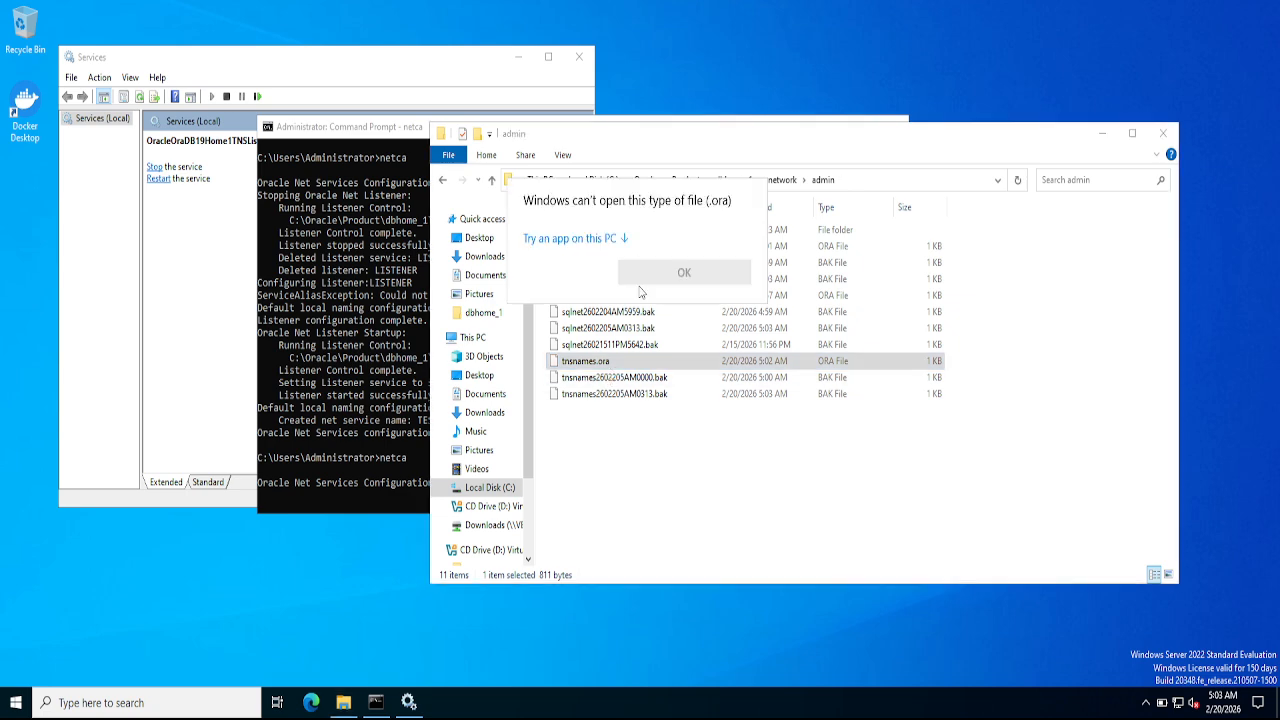
left_click(576, 242)
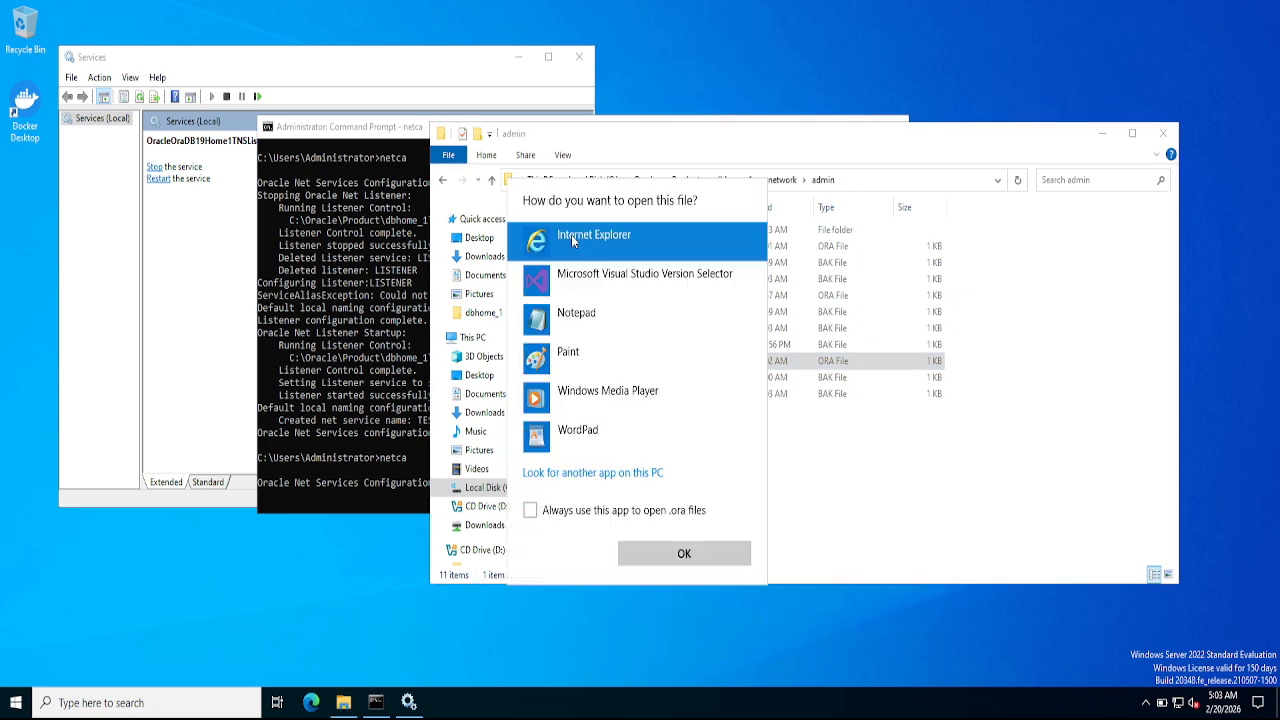
left_click(575, 320)
left_click(686, 557)
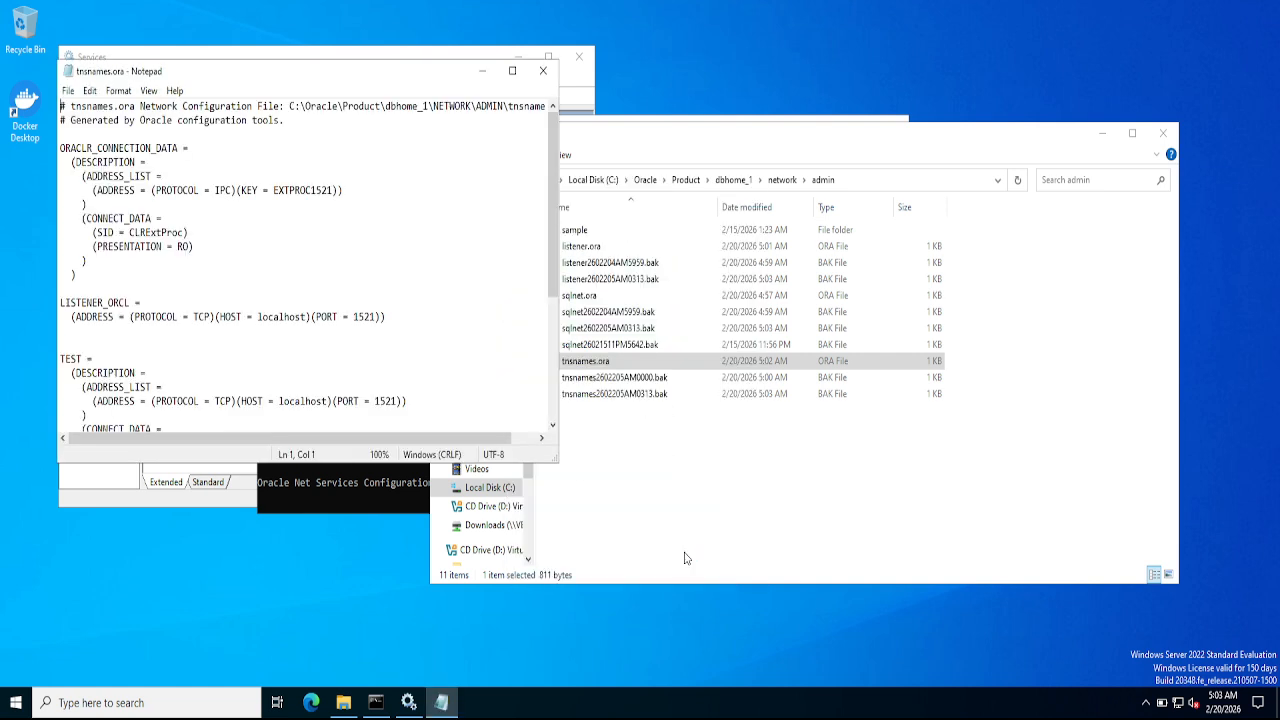
- Read through the TEST and ORCL entries on port 1521, then close Notepad
left_click(203, 348)
key("Down")
key("Down")
key("Down")
key("Down")
key("Down")
key("Down")
key("Down")
key("Down")
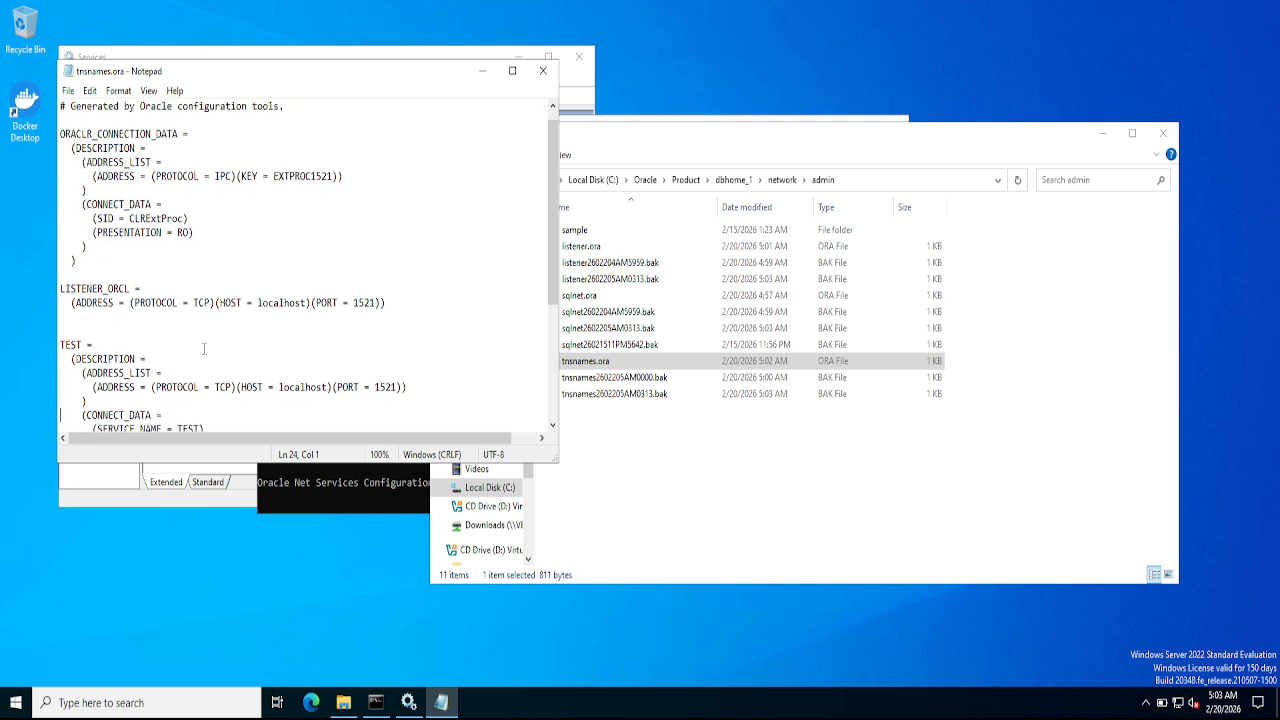
key("Up")
key("Up")
key("Up")
key("Up")
key("Up")
key("Up")
key("Up")
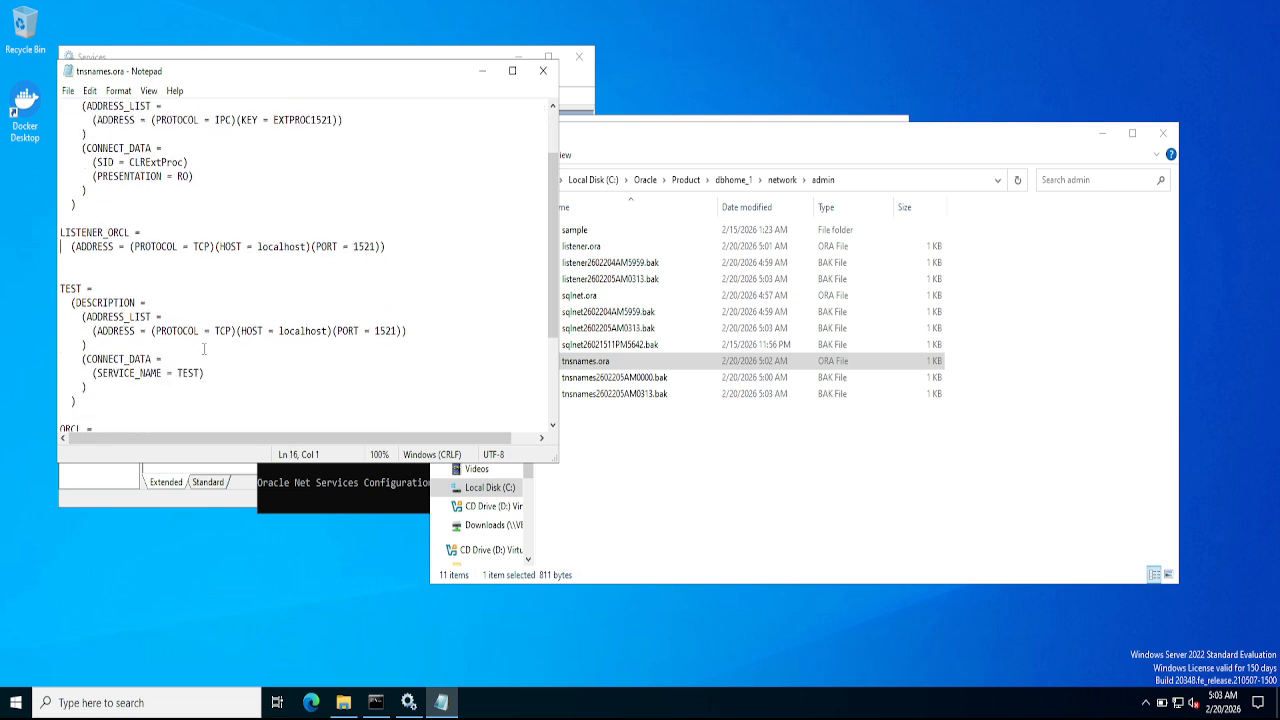
key("Down")
key("Down")
key("Down")
key("Down")
key("Down")
key("Down")
key("Down")
key("Down")
key("Down")
key("Down")
key("Down")
key("Down")
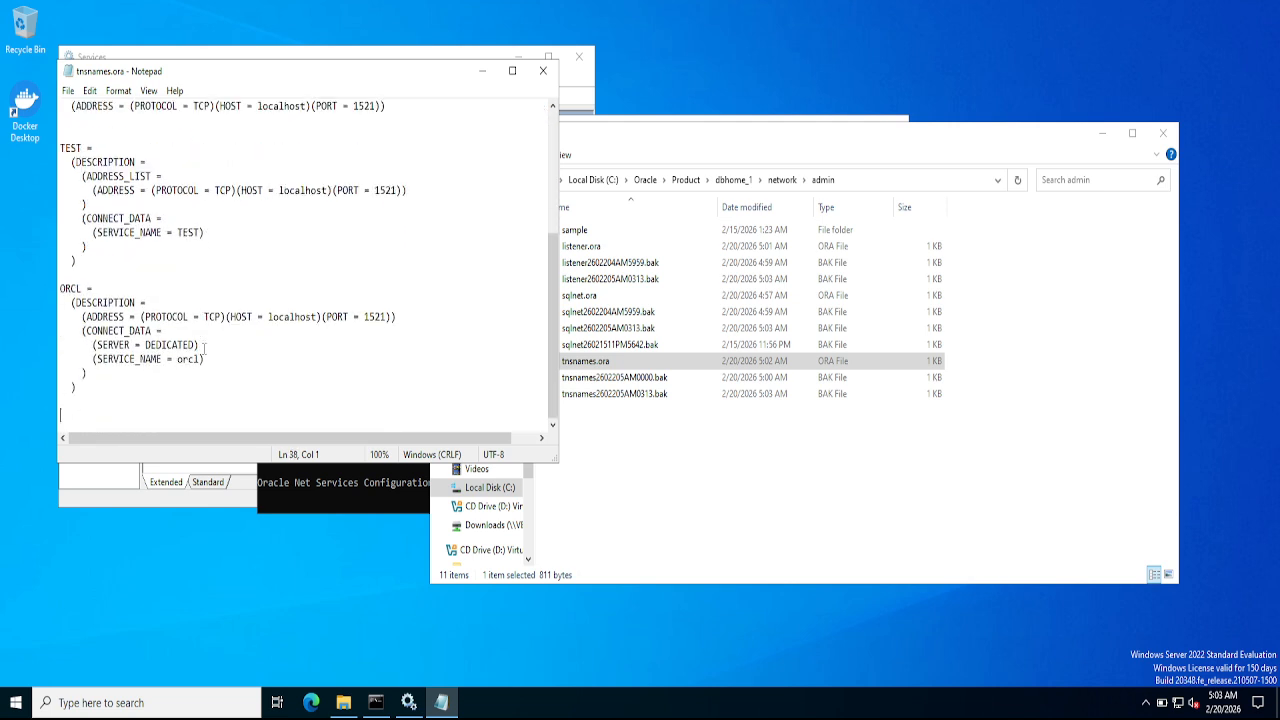
key("Up")
key("Down")
key("Up")
key("Up")
key("Up")
key("Up")
key("Up")
key("Up")
key("Up")
key("Up")
key("Up")
key("Up")
key("Up")
key("Up")
key("Up")
key("Up")
key("Up")
key("Up")
key("Up")
key("Up")
key("Up")
key("Up")
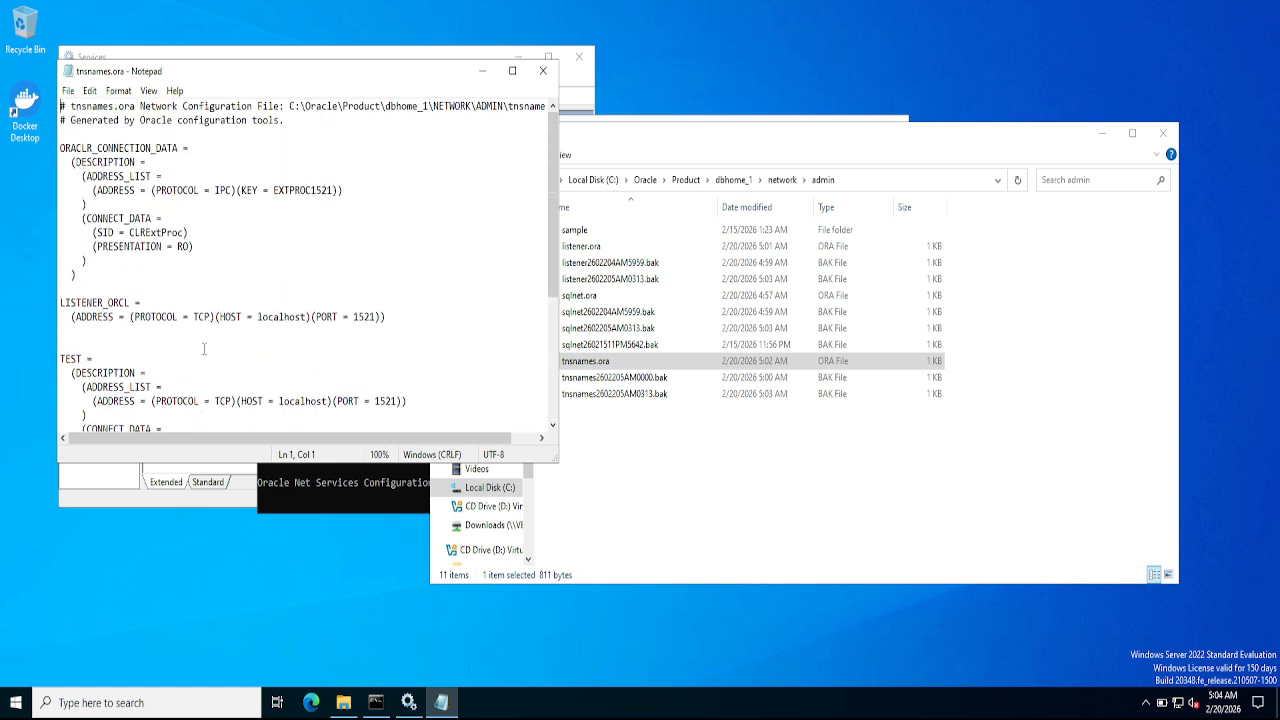
left_click(543, 70)
- Open listener.ora in Notepad as the default .ora app and read its LISTENER entry
left_click(599, 246)
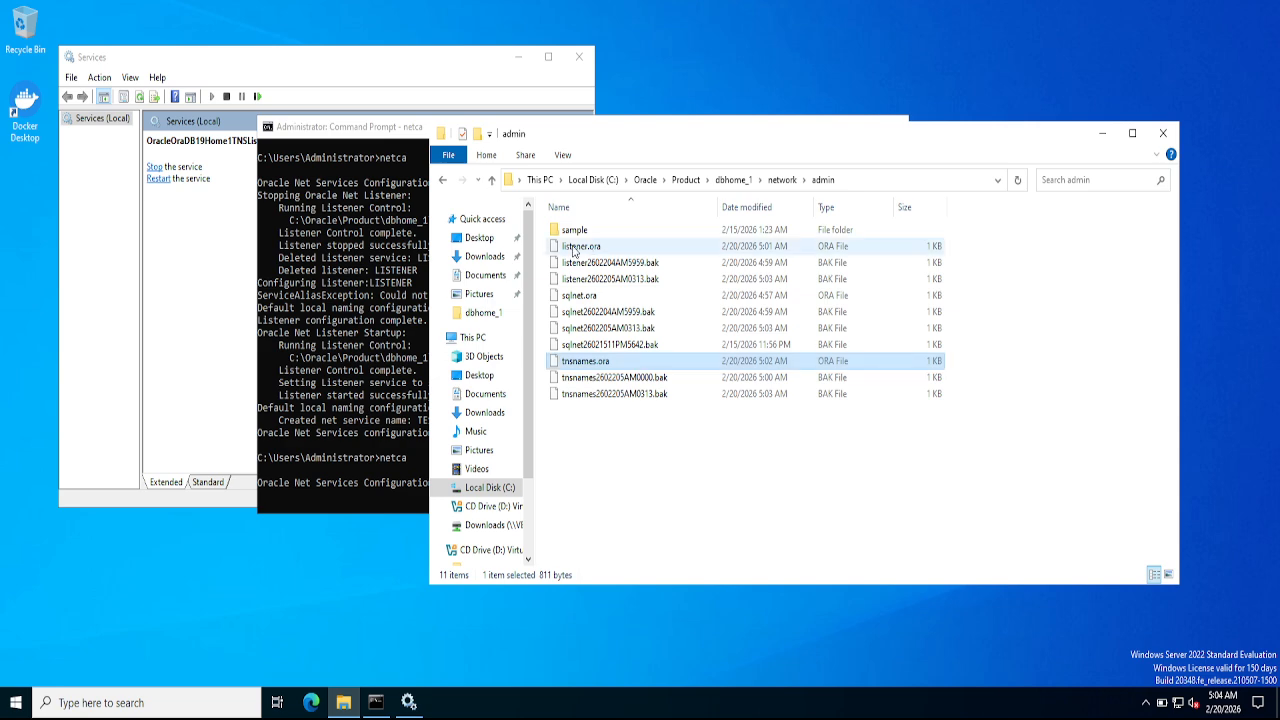
right_click(573, 248)
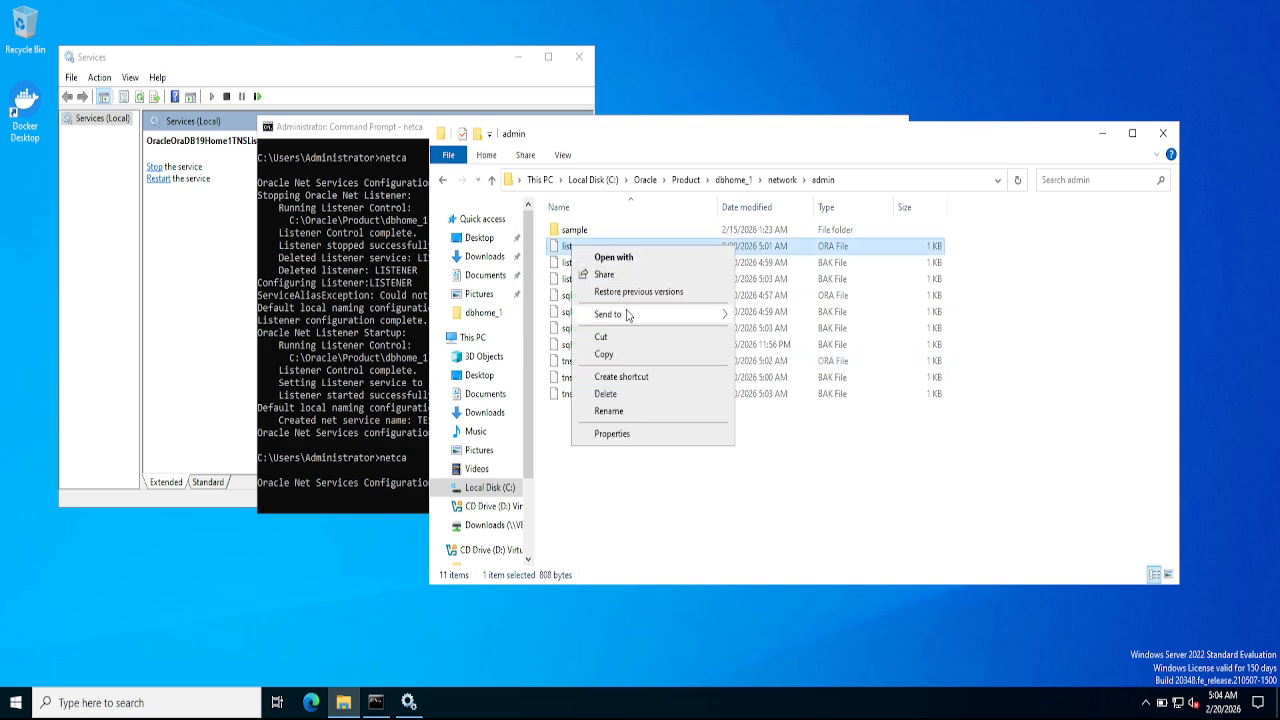
left_click(621, 262)
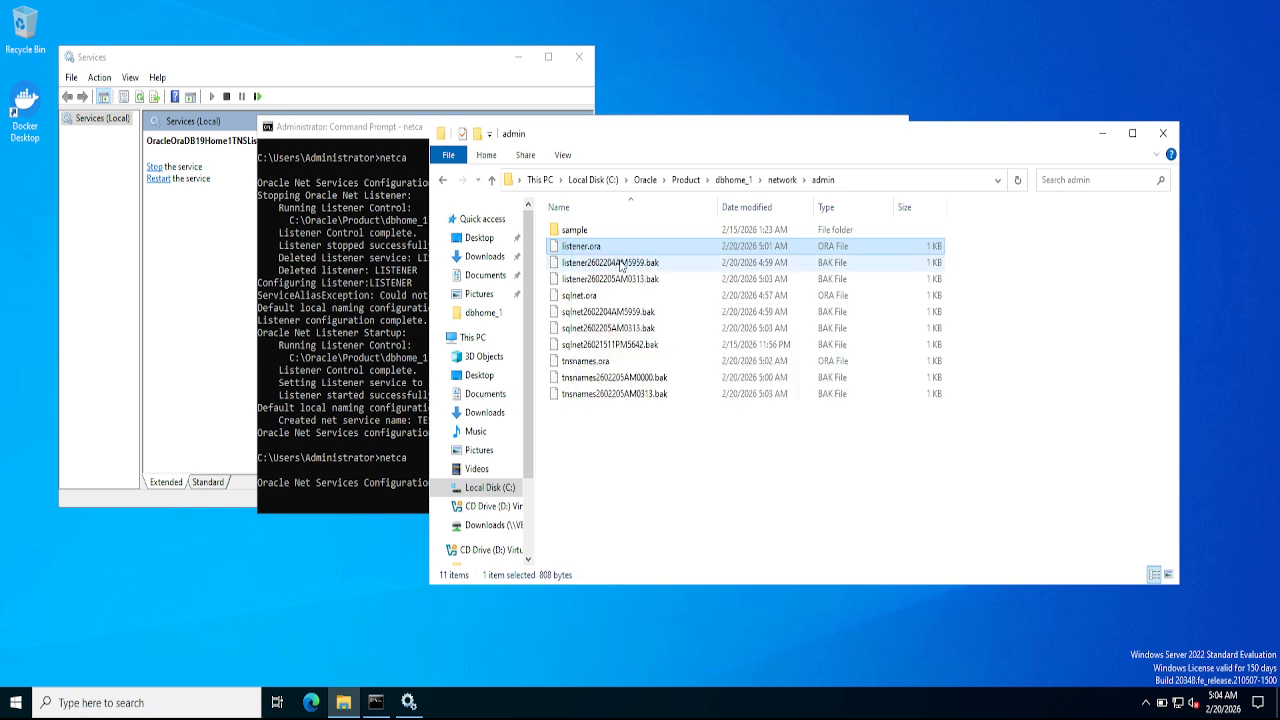
left_click(555, 245)
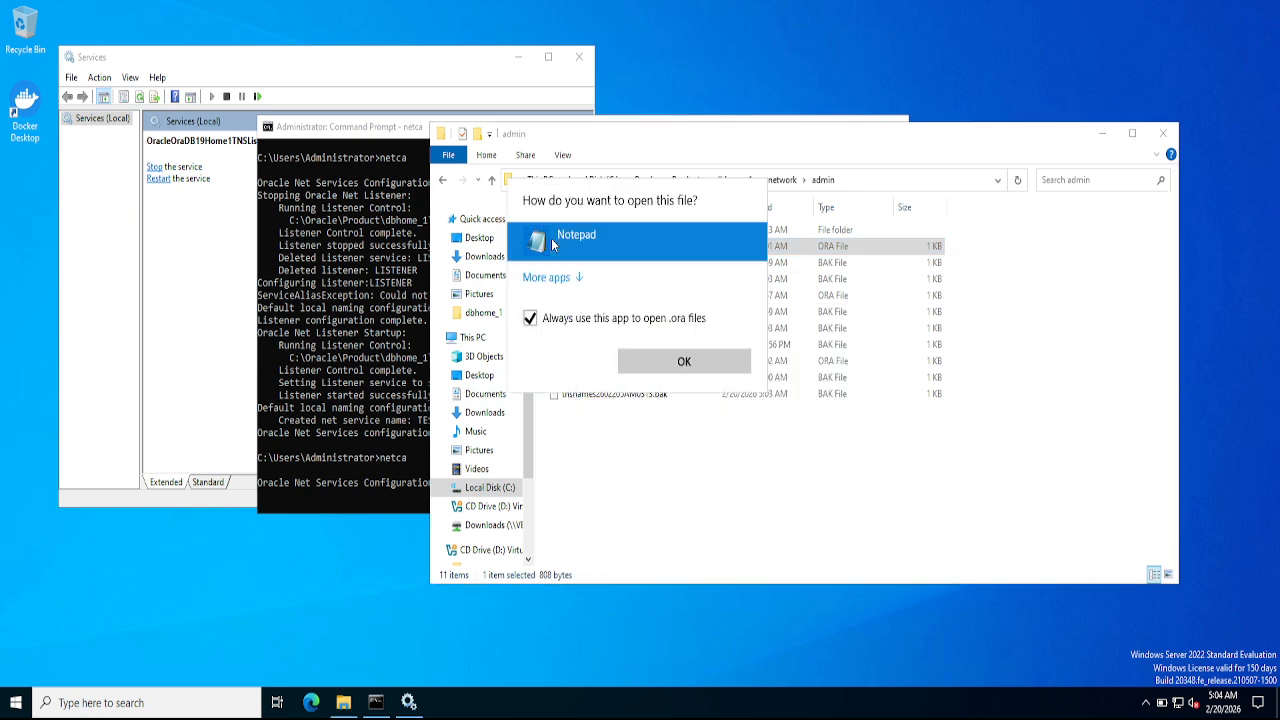
left_click(657, 362)
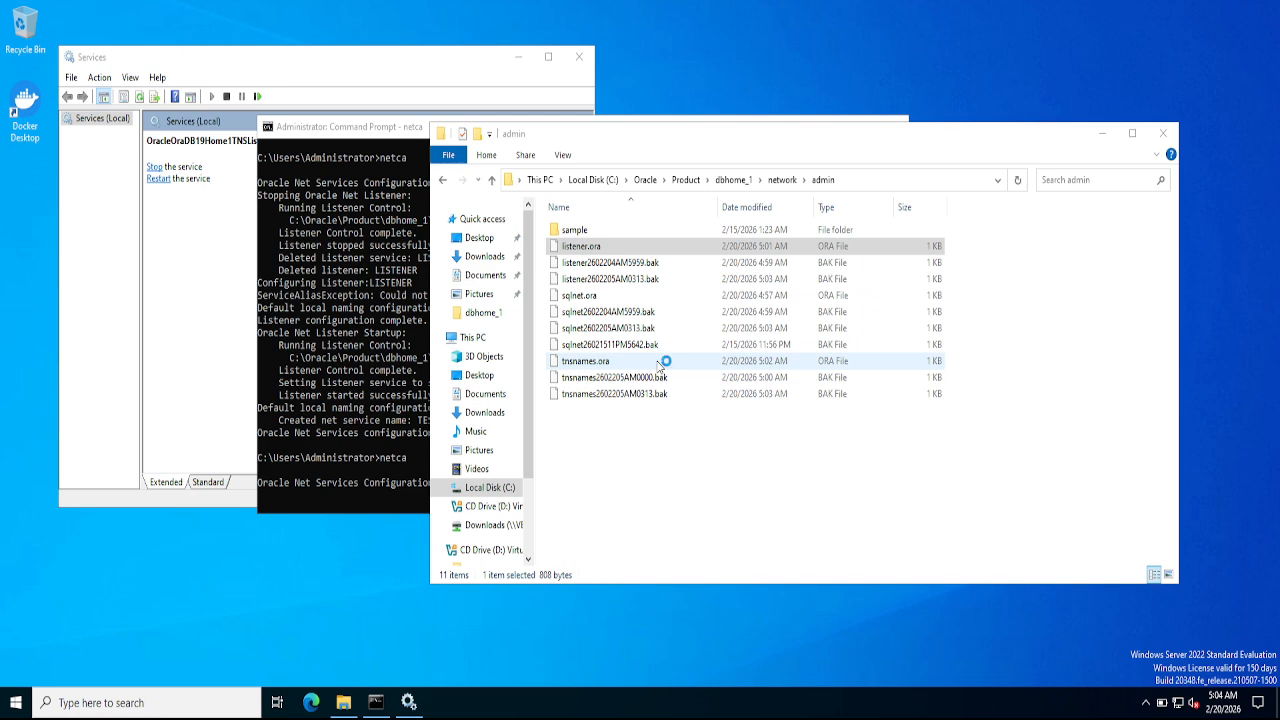
left_click(448, 268)
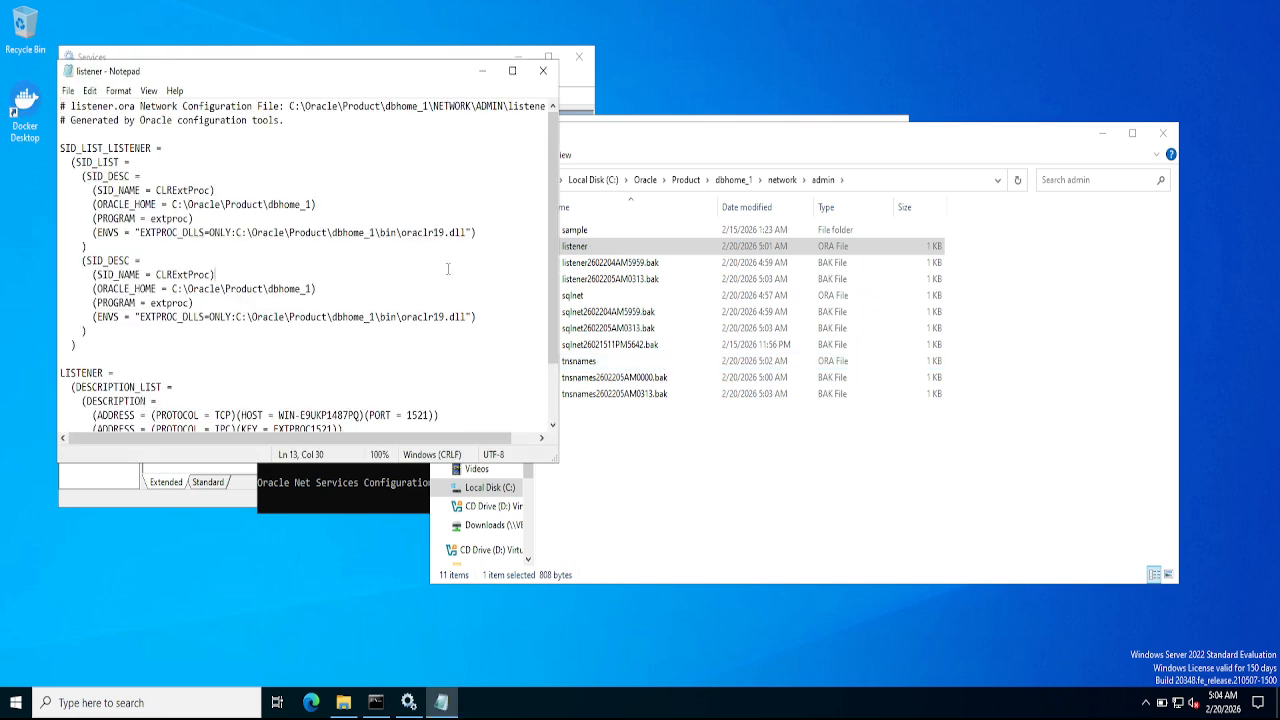
key("Down")
key("Down")
key("Down")
key("Down")
key("Down")
key("Down")
key("Down")
key("Down")
key("Down")
key("Down")
key("Down")
key("Down")
key("Down")
key("Down")
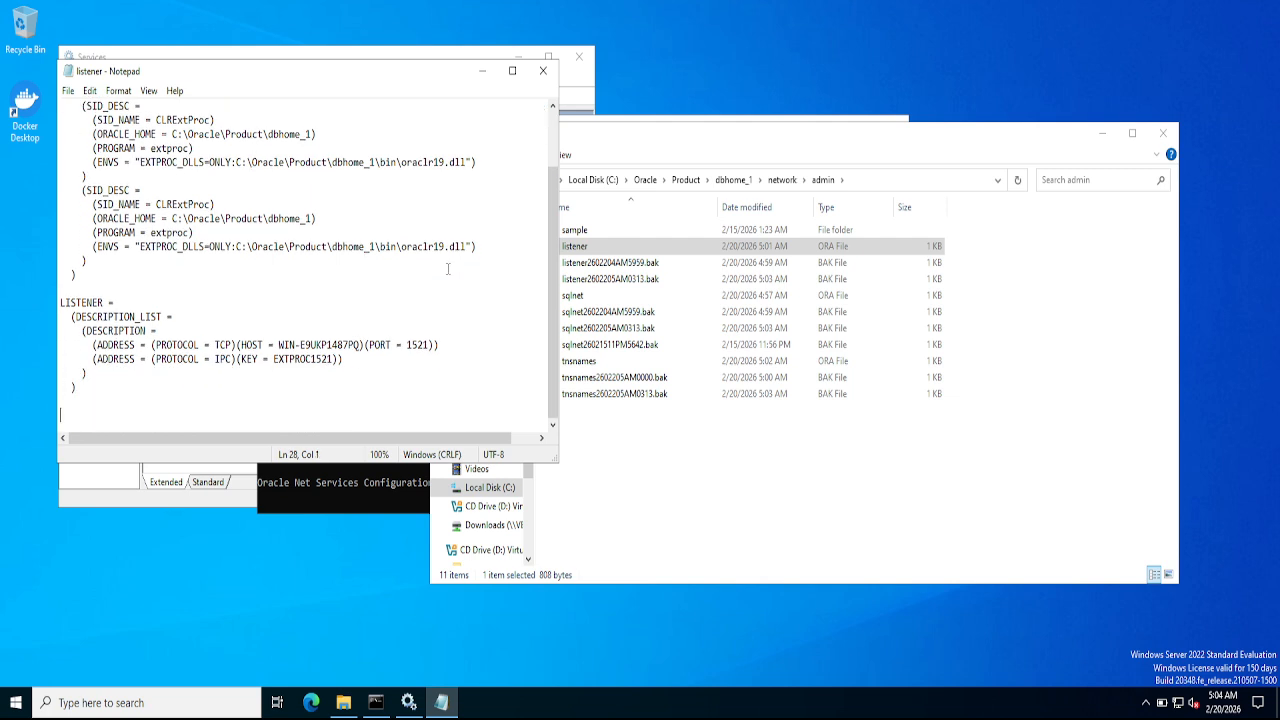
key("Up")
key("Up")
key("Up")
key("Up")
key("Up")
key("Up")
key("Up")
key("Up")
key("Up")
key("Up")
key("Up")
key("Up")
key("Up")
key("Up")
key("Up")
- Look over the listener.ora, sqlnet.ora and both listener backup files, selecting the newer backup
left_click(637, 284)
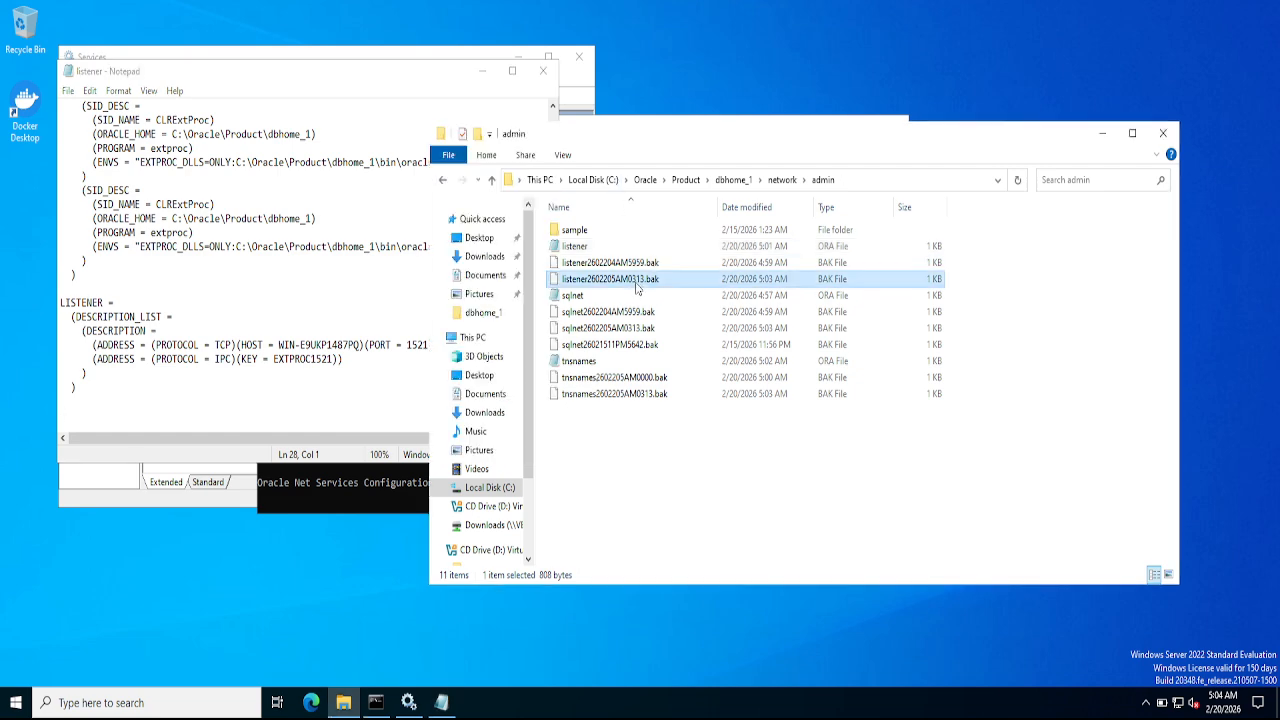
left_click(626, 265)
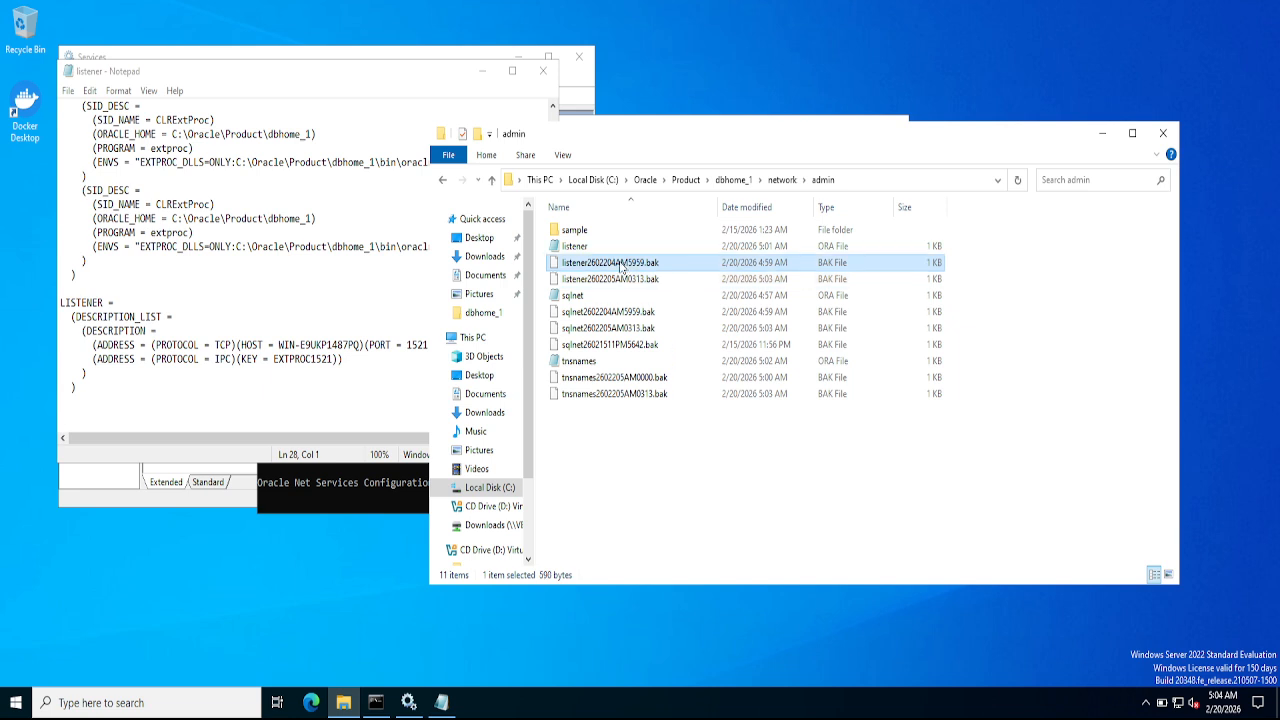
left_click(582, 250)
left_click(590, 265)
left_click(603, 295)
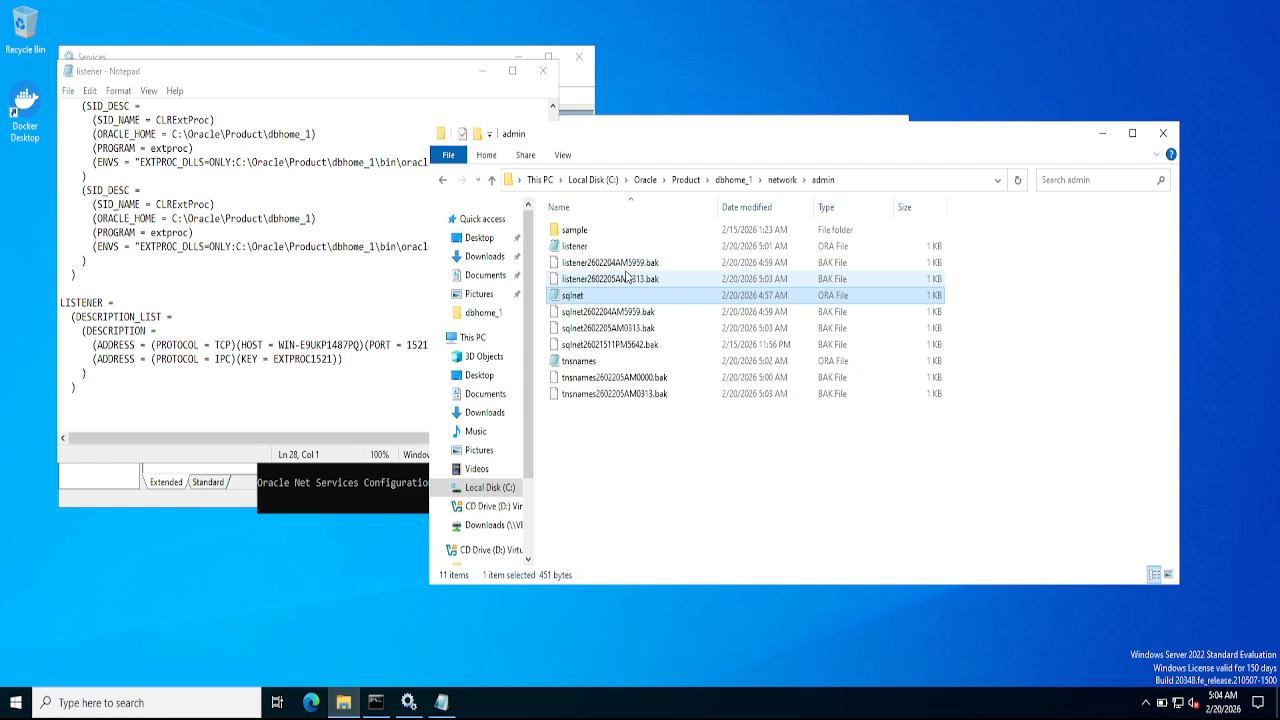
left_click(280, 287)
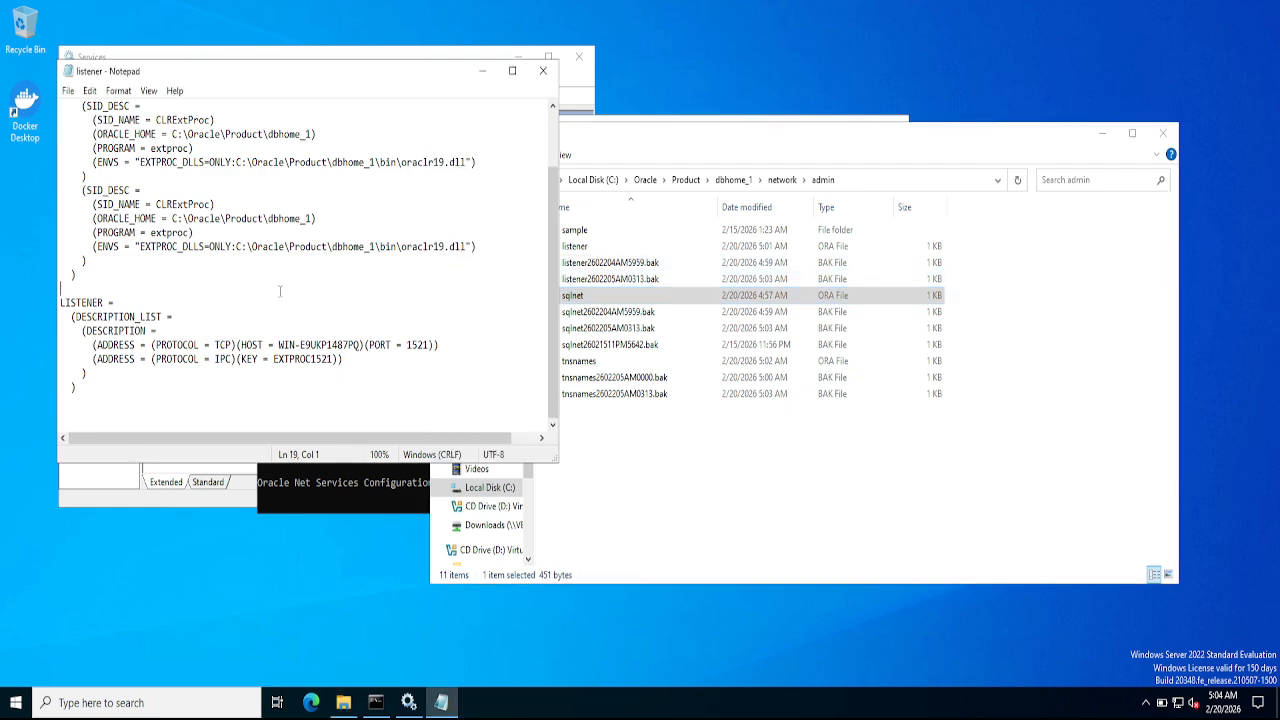
left_click(605, 280)
- Open listener2602205AM0313.bak in Notepad and scroll through its listener entries
right_click(604, 280)
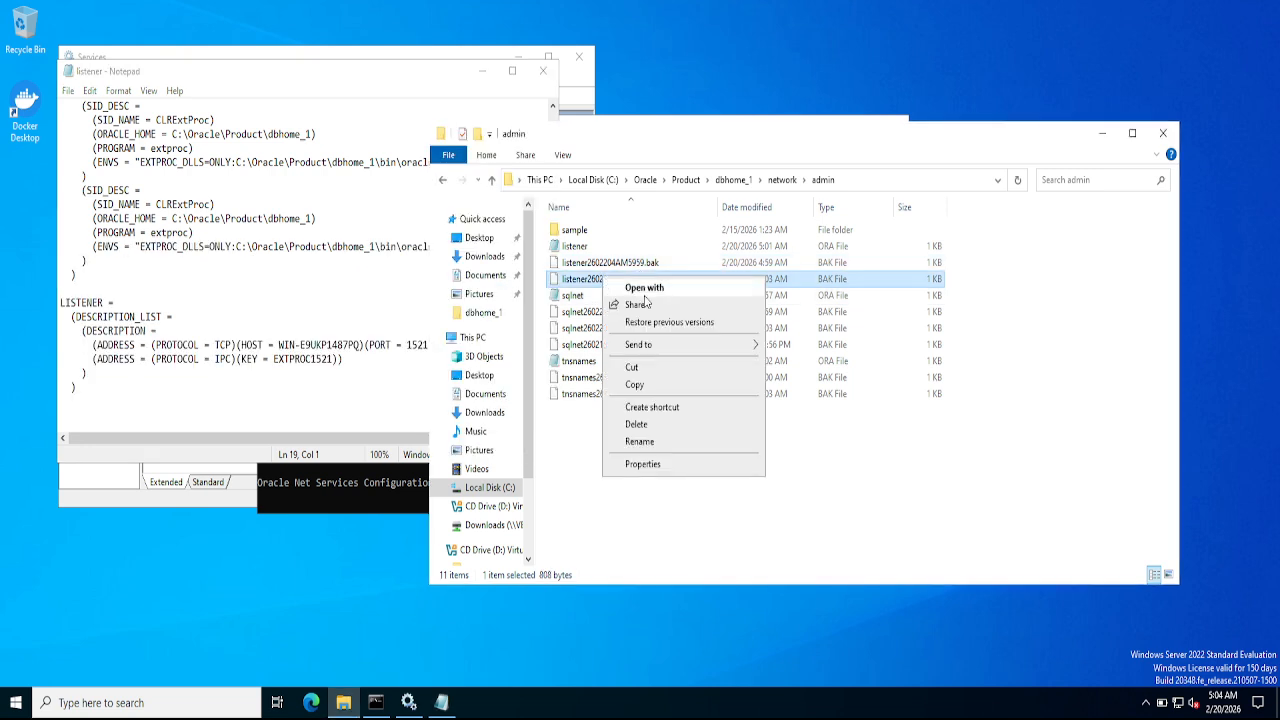
left_click(645, 290)
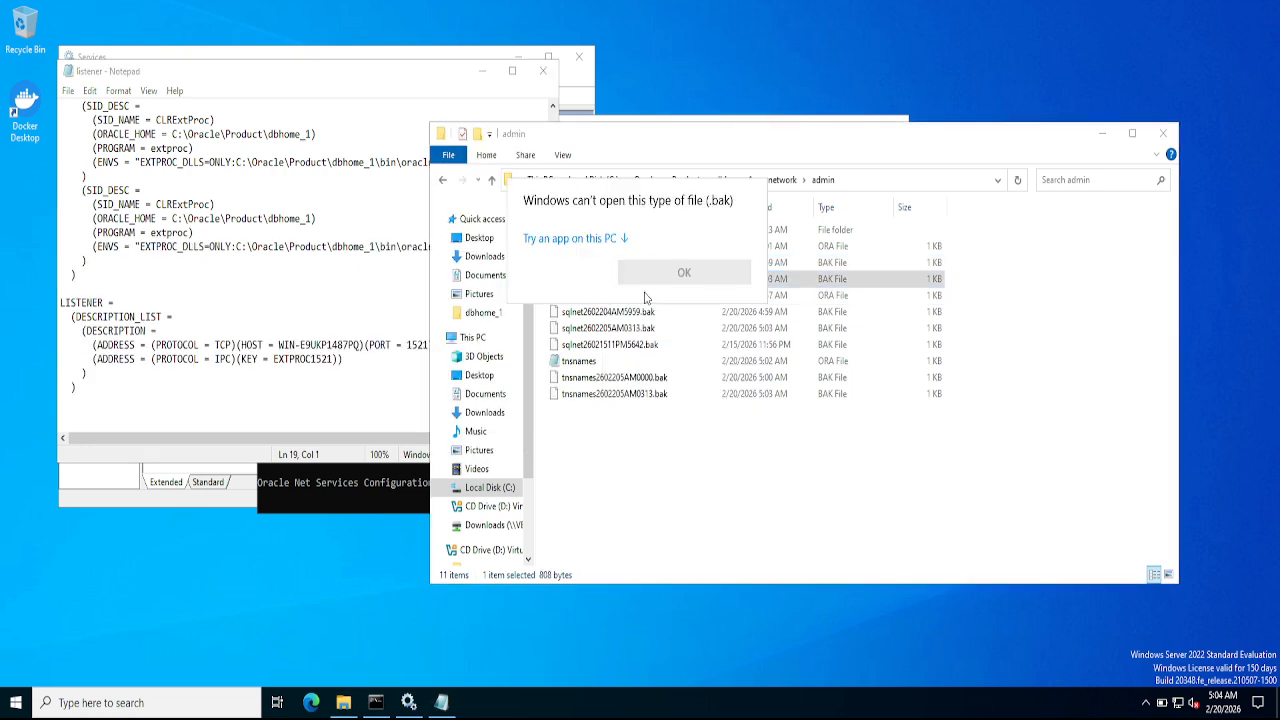
left_click(587, 240)
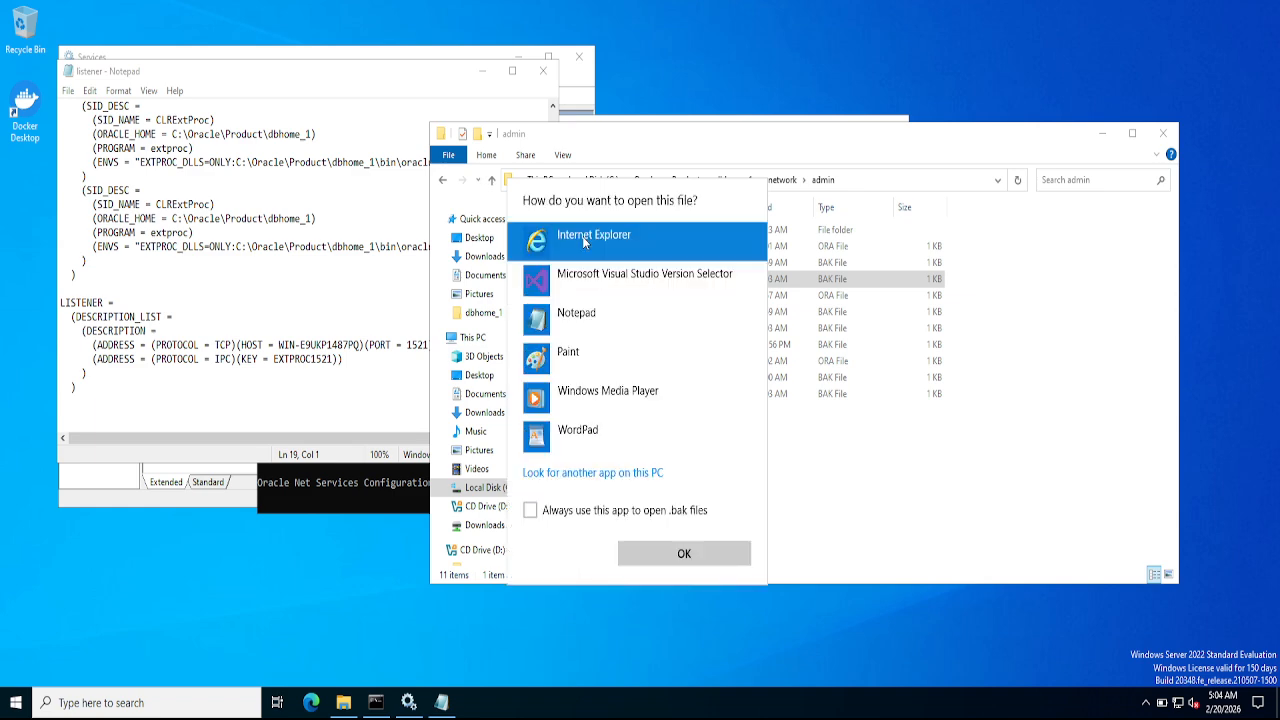
left_click(576, 318)
left_click(645, 556)
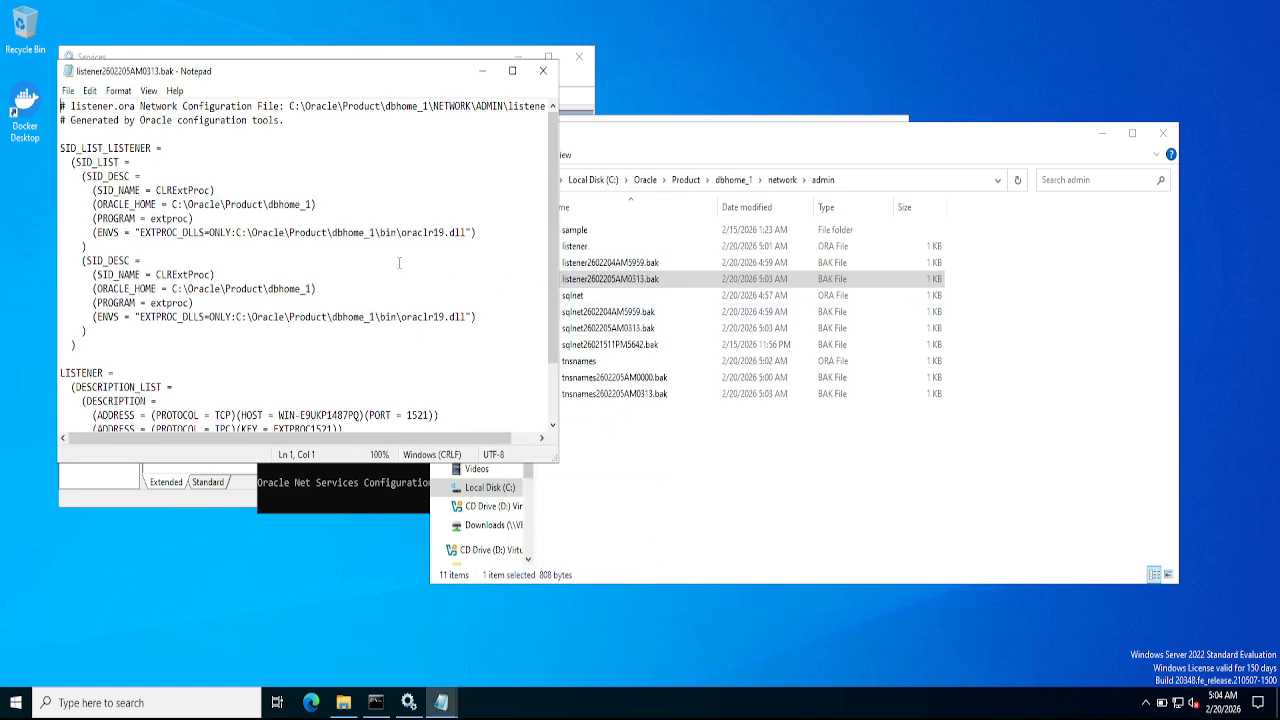
left_click(393, 259)
key("Down")
key("Down")
key("Down")
key("Down")
key("Down")
key("Down")
key("Down")
key("Down")
key("Down")
key("Down")
key("Down")
key("Down")
key("Down")
key("Down")
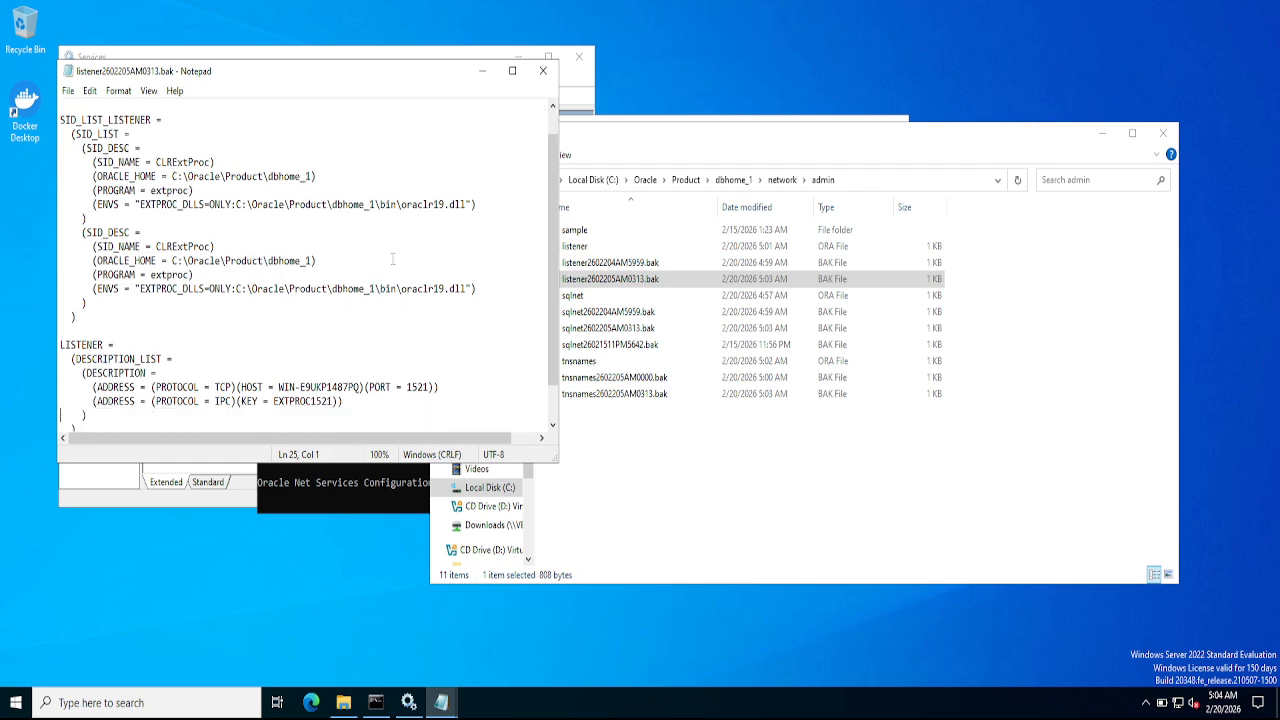
key("ctrl+Home")
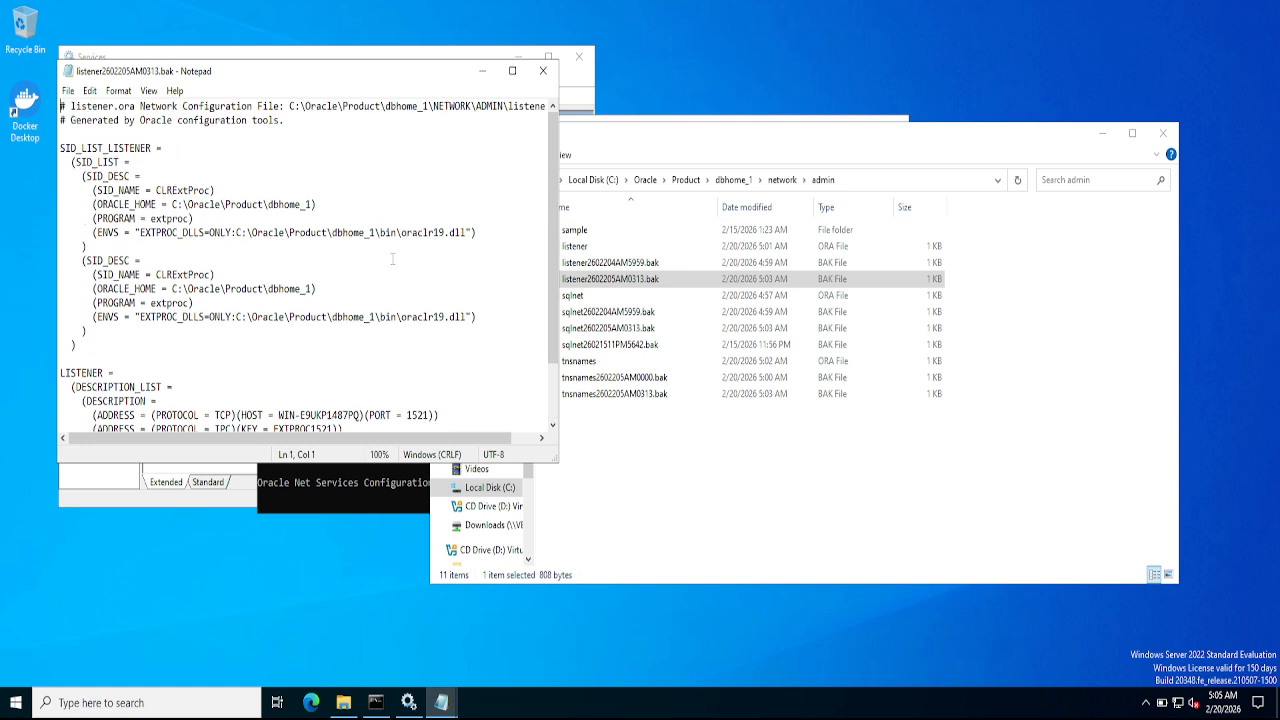
- Close the backup and listener.ora Notepad windows, returning to the netca Command Prompt output
left_click(543, 70)
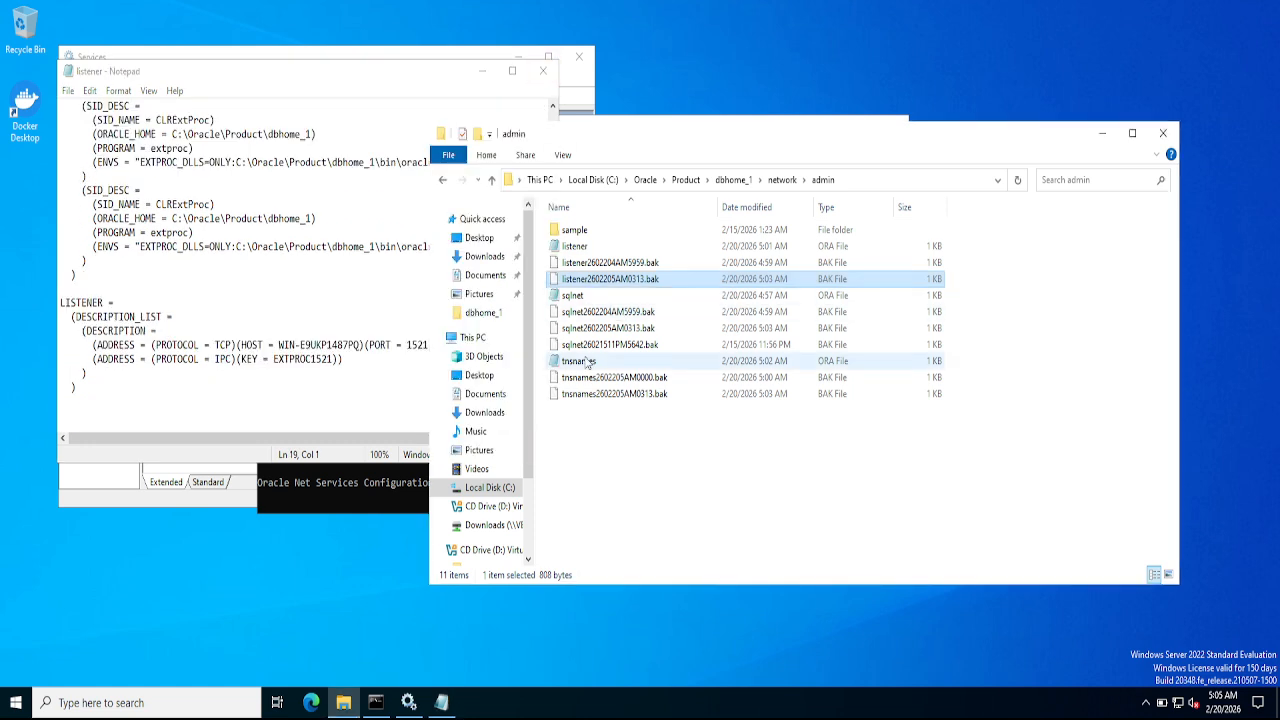
left_click(525, 100)
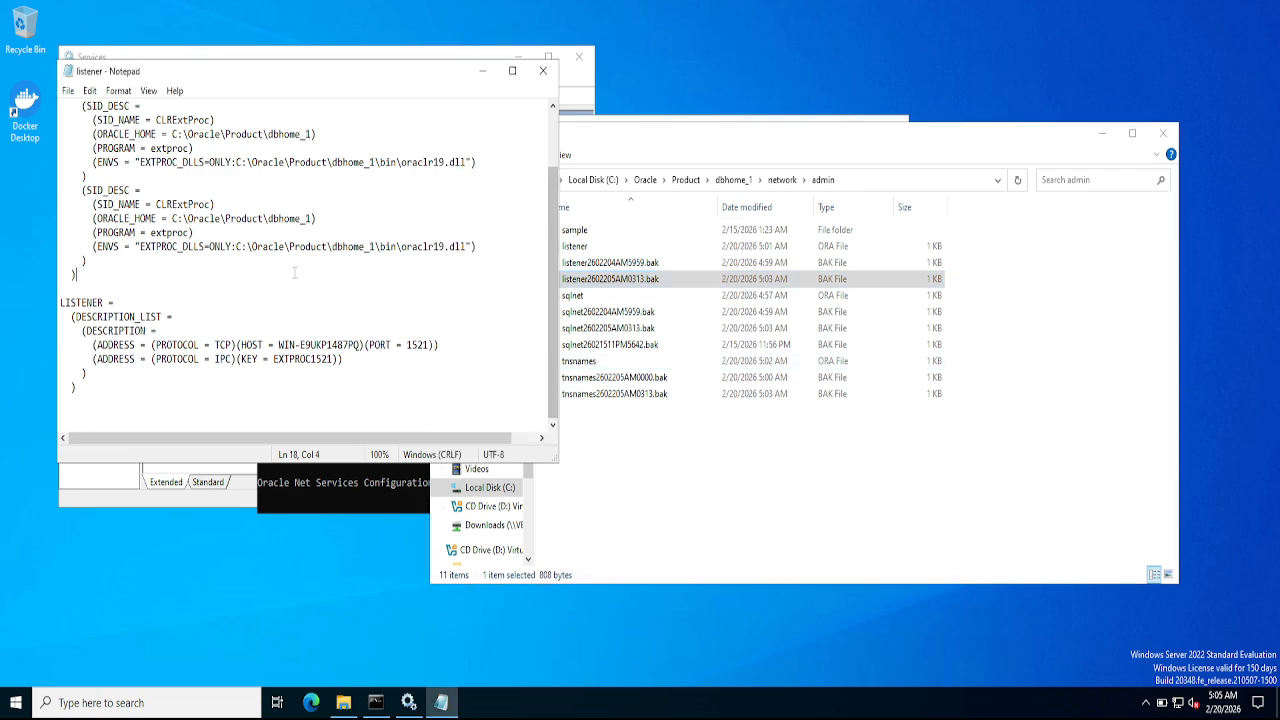
left_click(543, 70)
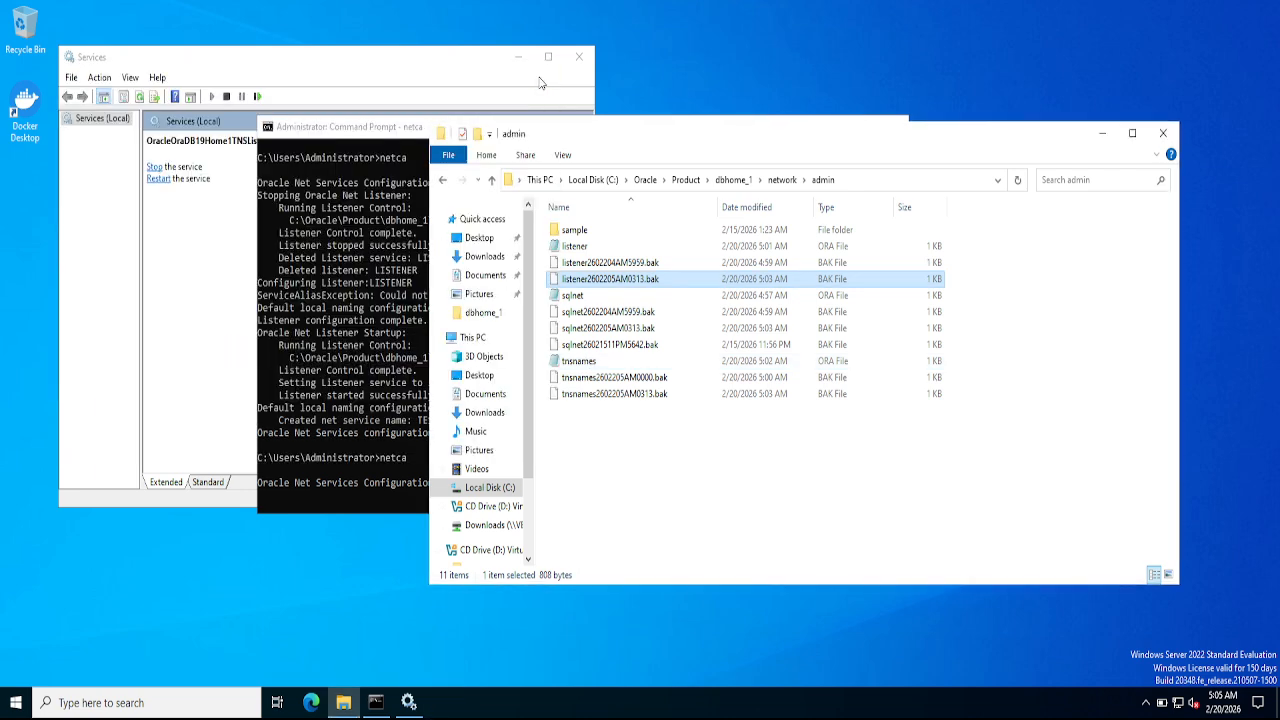
left_click(373, 285)
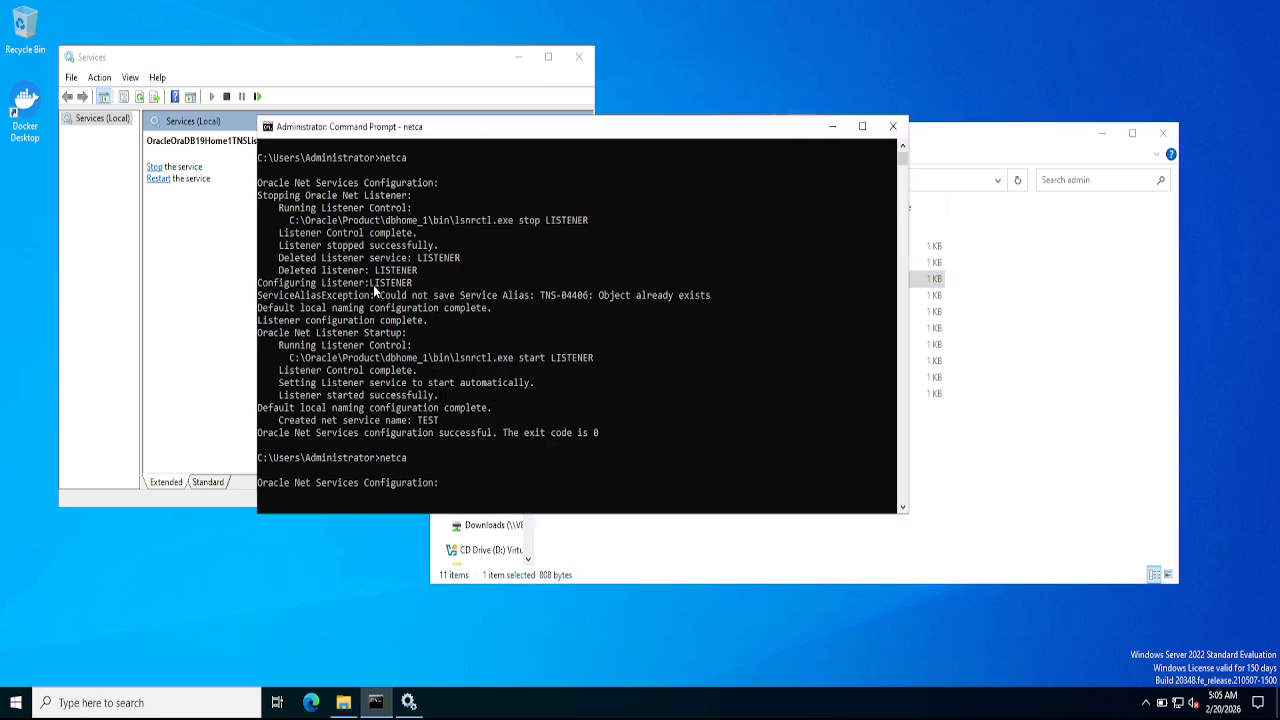